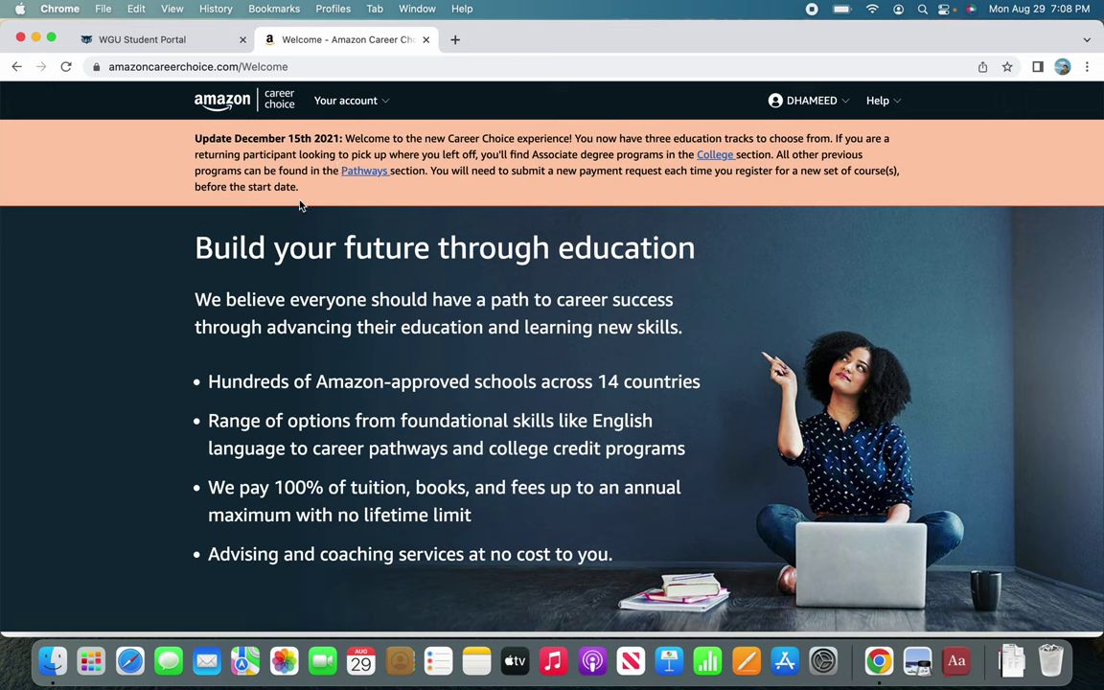
Step: Open the Your account menu listing applications, programs, inbox and transcript uploads
click(356, 100)
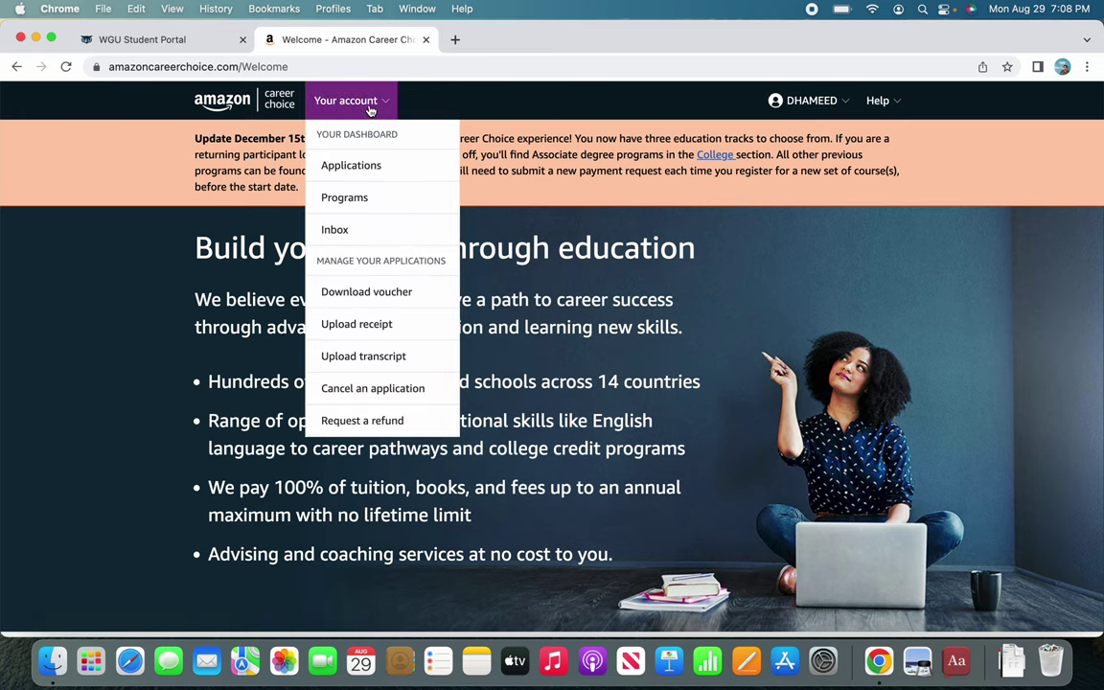
scroll(542, 319, down, 1)
scroll(541, 319, down, 5)
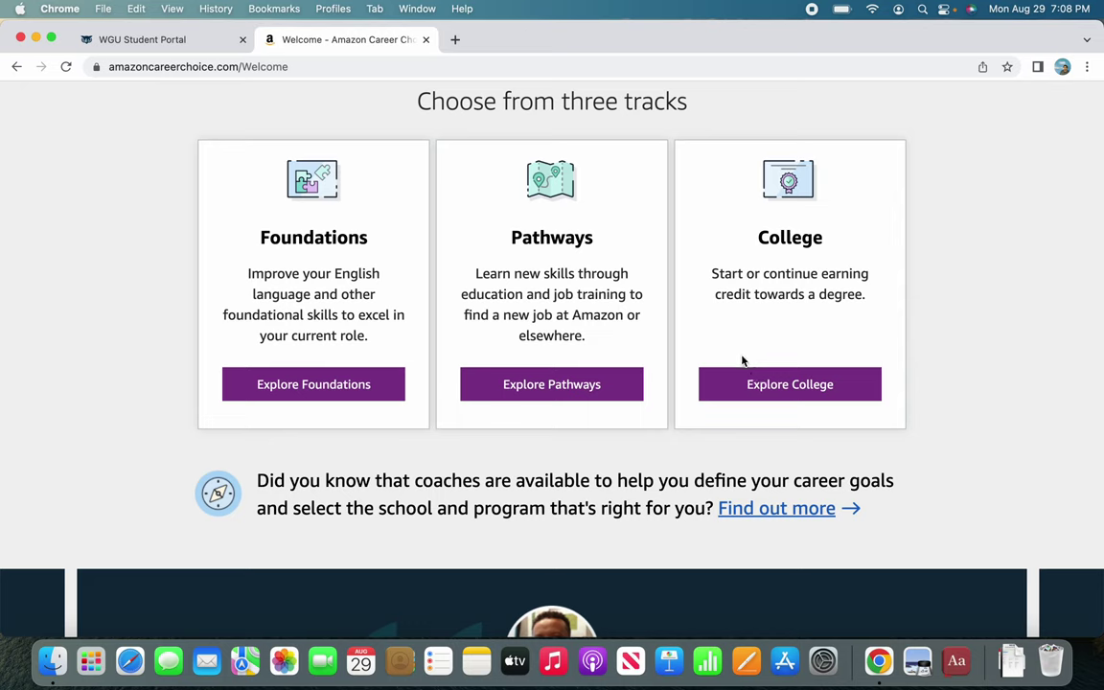
scroll(182, 115, up, 10)
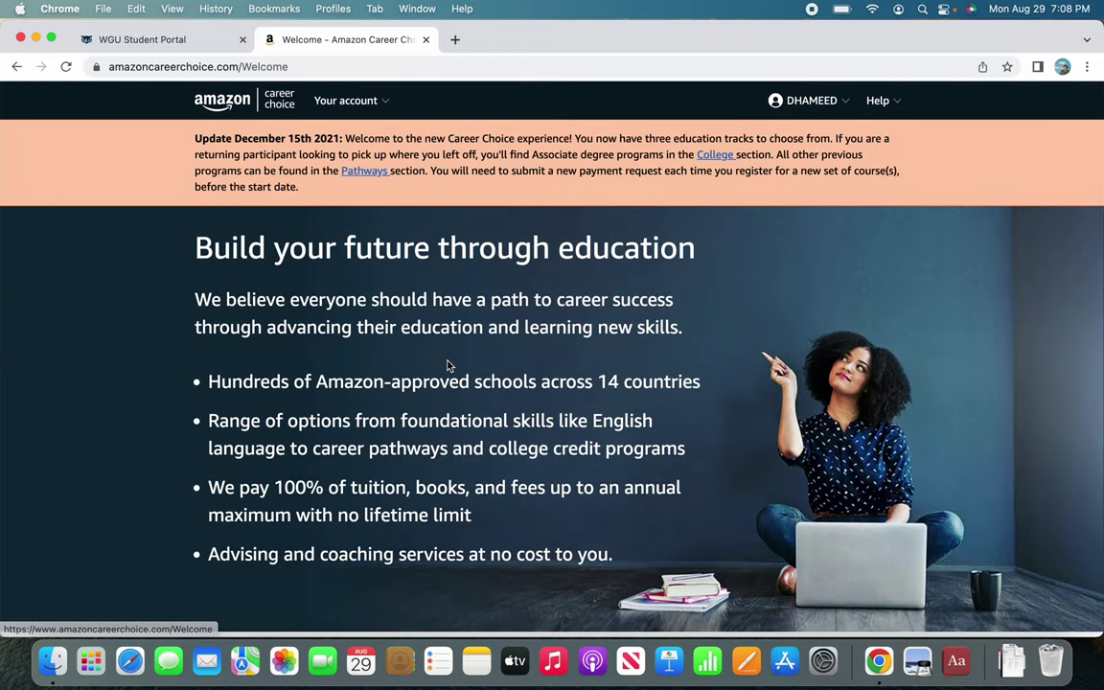
scroll(402, 326, down, 10)
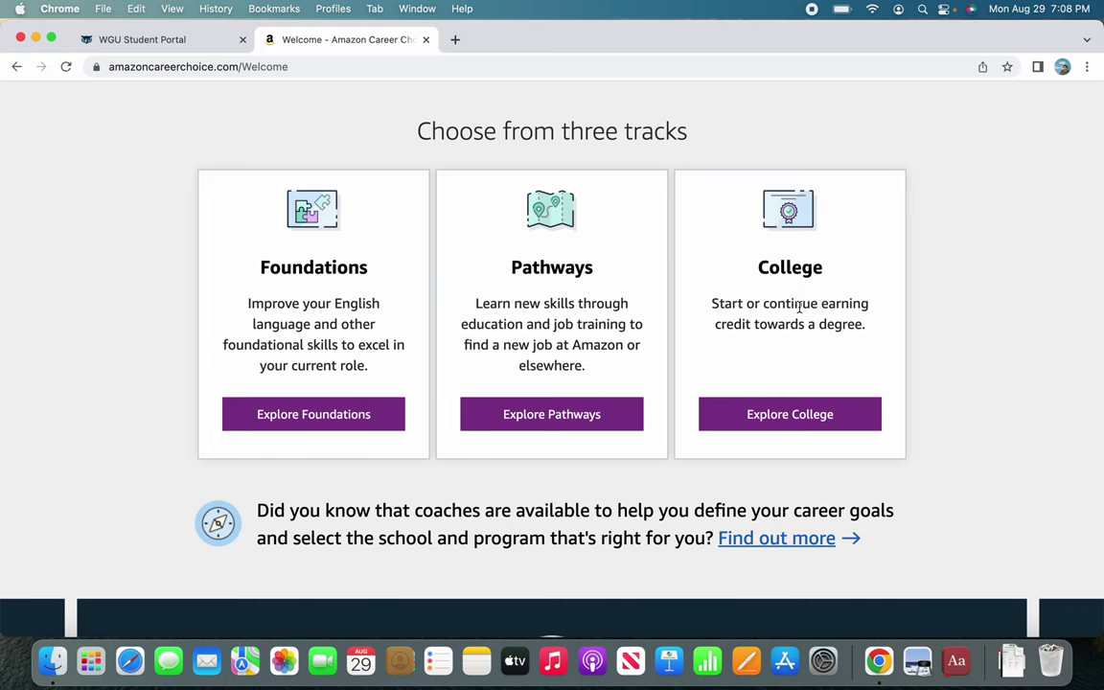
scroll(796, 307, up, 5)
scroll(796, 308, up, 5)
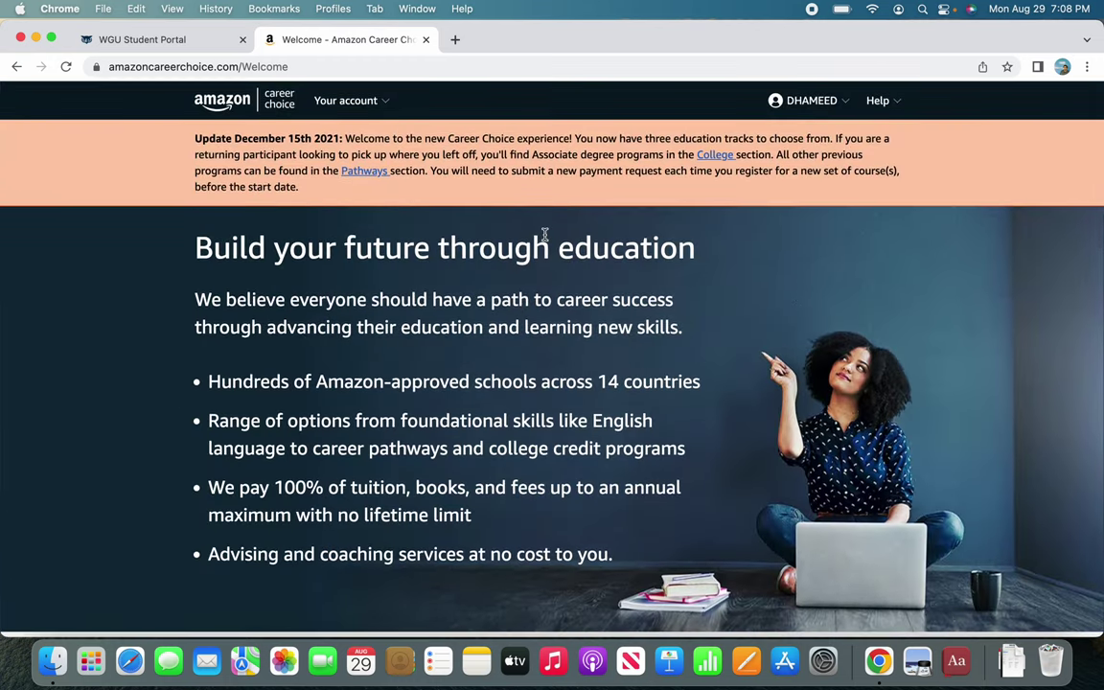
click(374, 102)
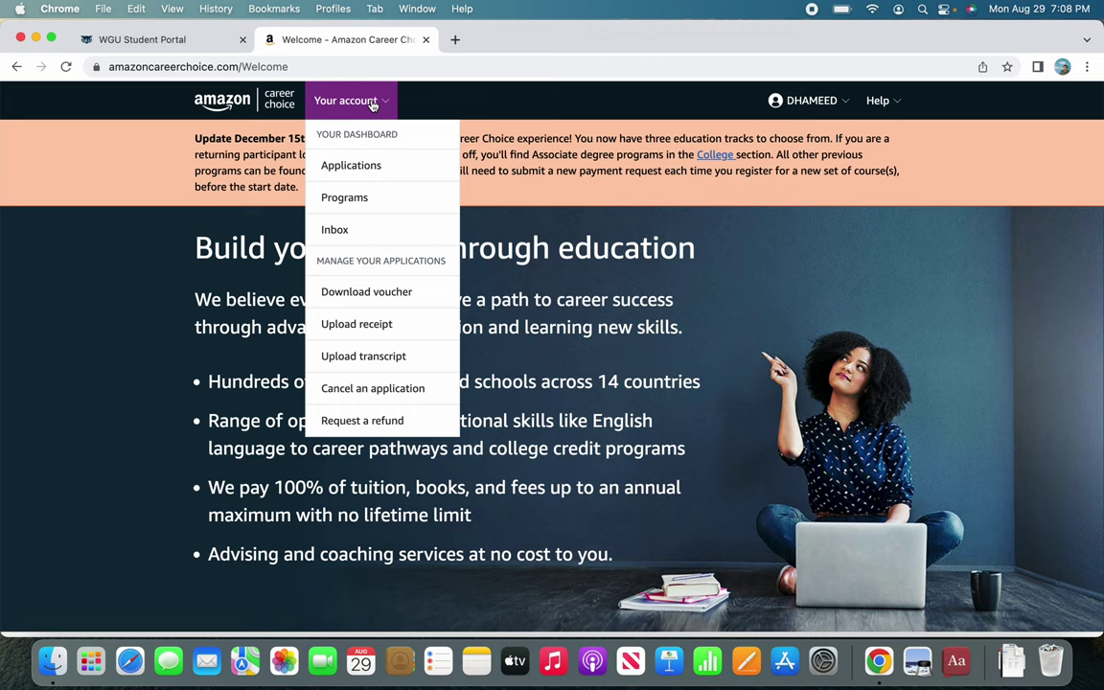
Step: Go to Applications and review the six tuition application cards with their payment statuses
click(389, 175)
scroll(488, 357, down, 2)
scroll(491, 362, down, 5)
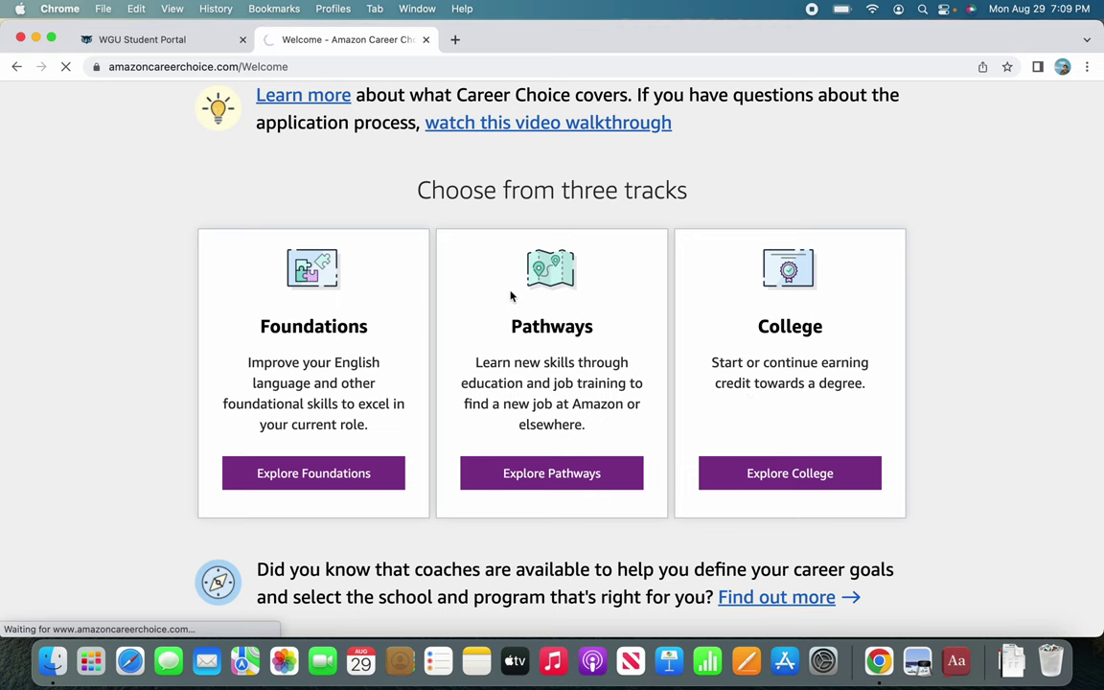
scroll(509, 293, up, 2)
scroll(509, 294, up, 5)
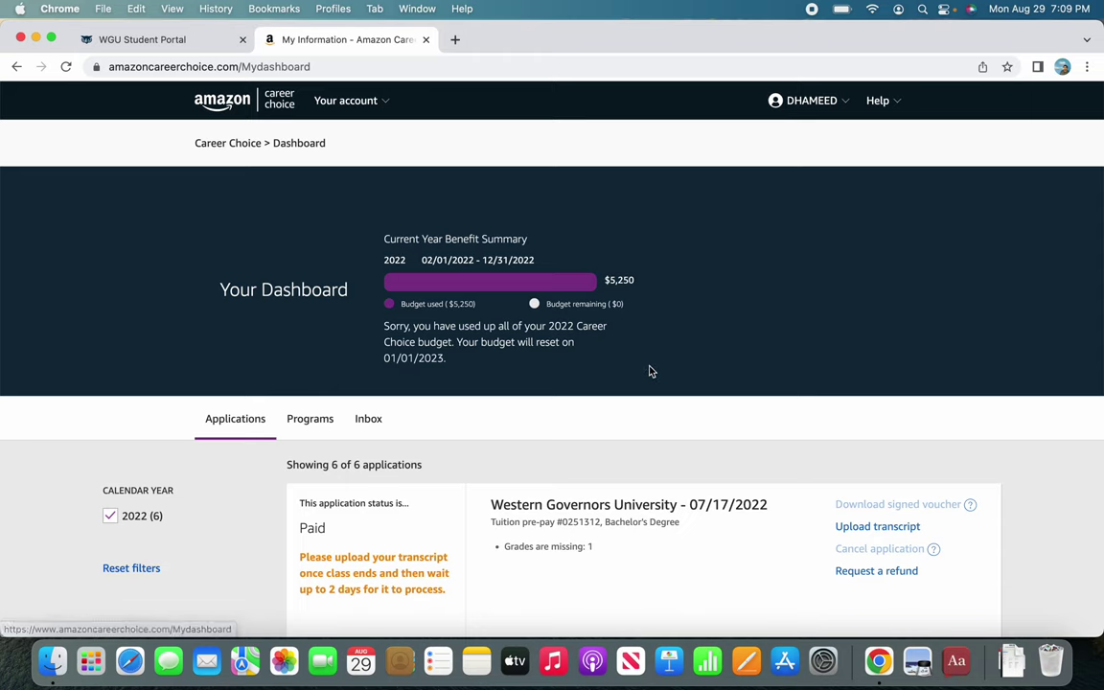
scroll(649, 371, down, 5)
scroll(650, 371, down, 5)
scroll(650, 370, down, 1)
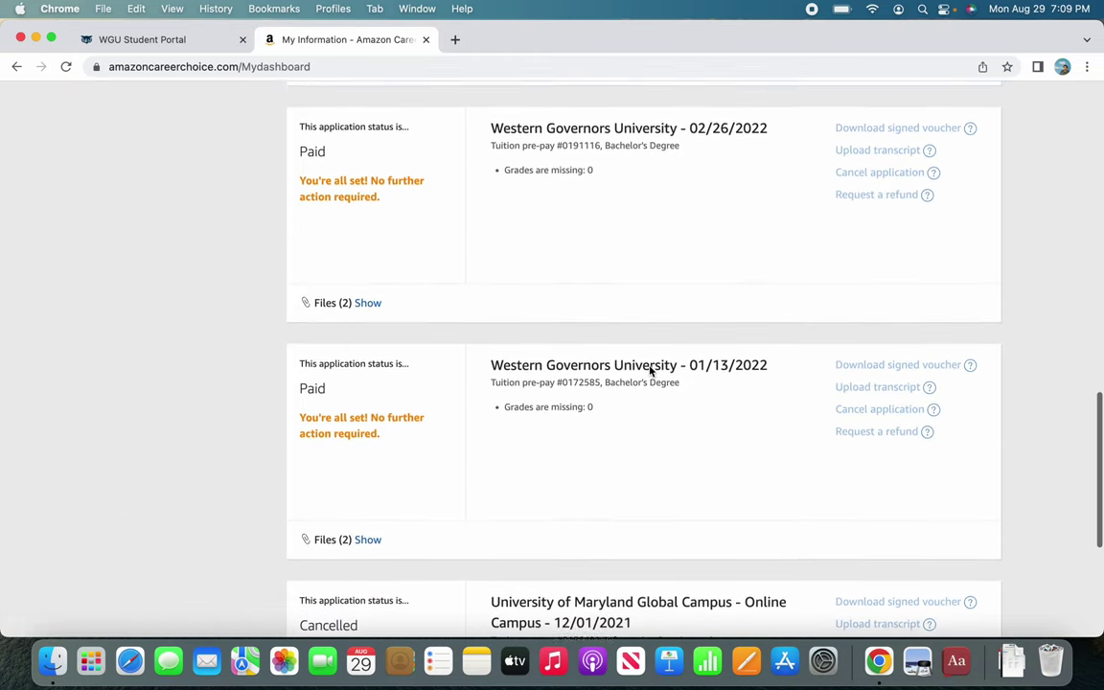
scroll(649, 371, down, 2)
scroll(649, 371, down, 1)
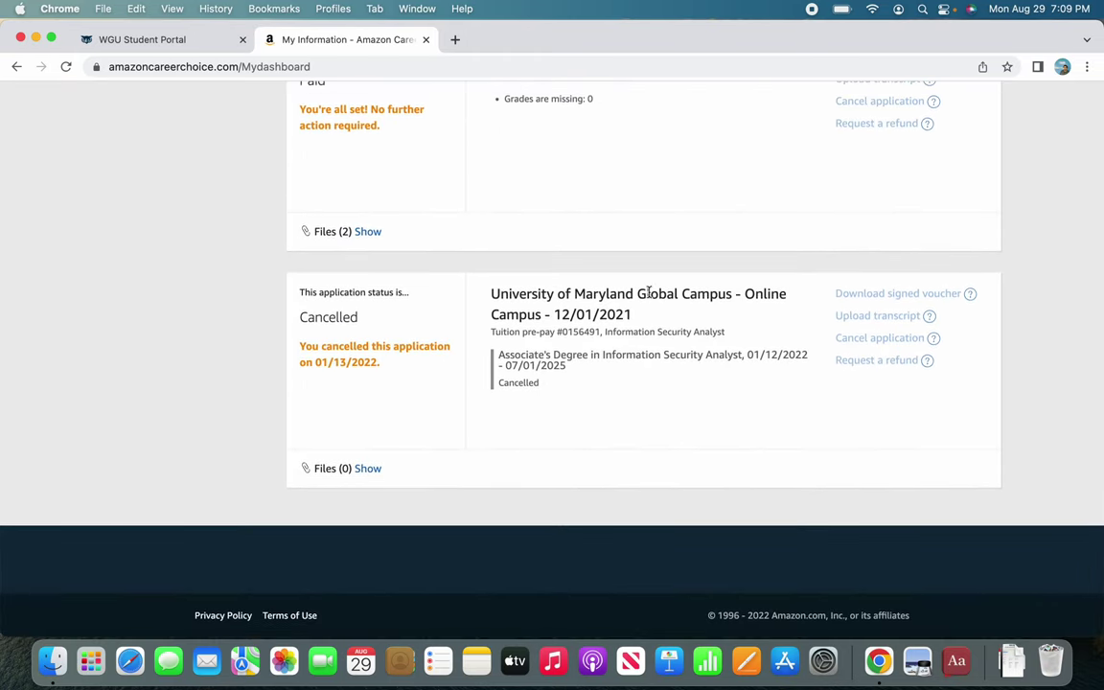
scroll(648, 324, up, 1)
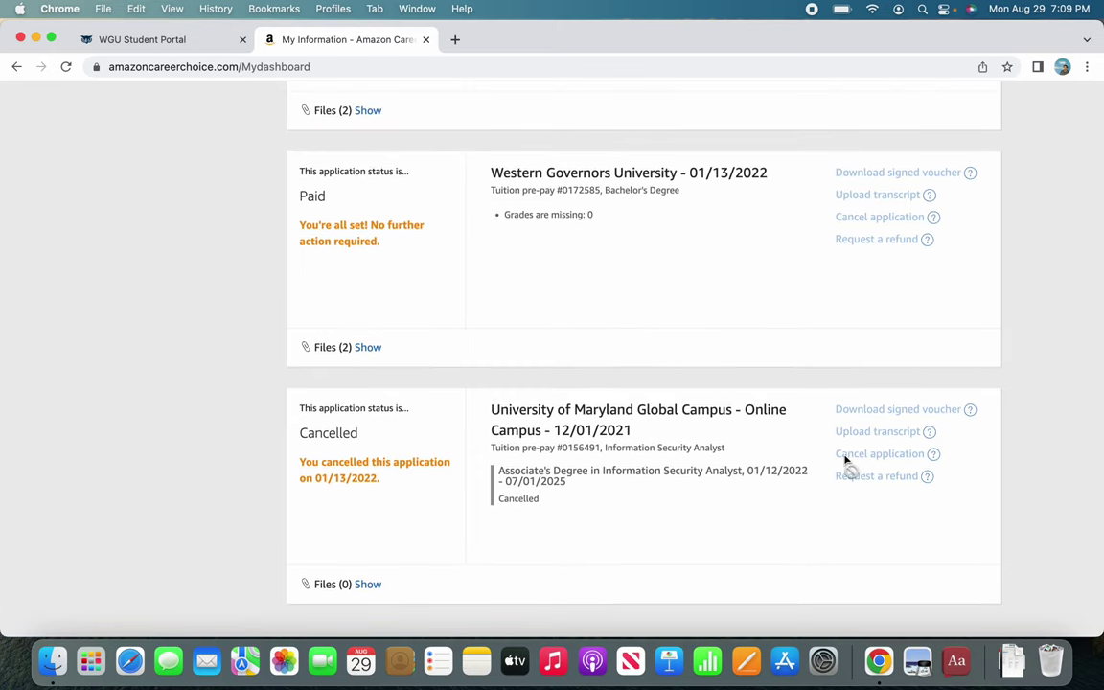
scroll(633, 339, up, 1)
scroll(632, 339, up, 1)
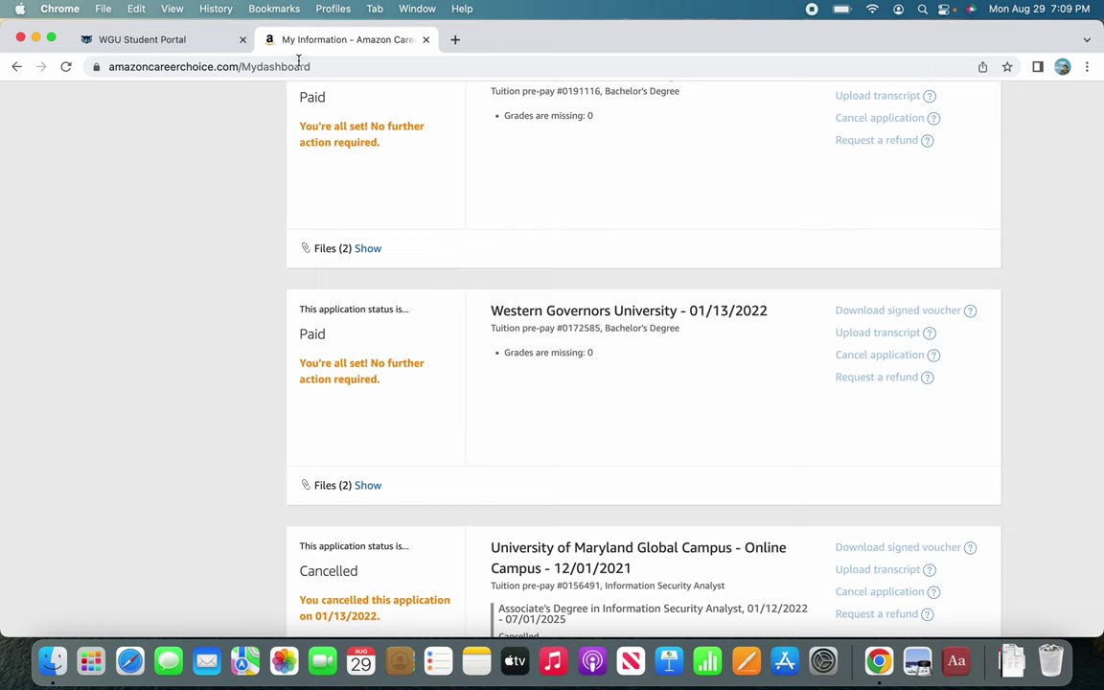
Step: Switch to the WGU Student Portal's Student Services – Records page
click(182, 39)
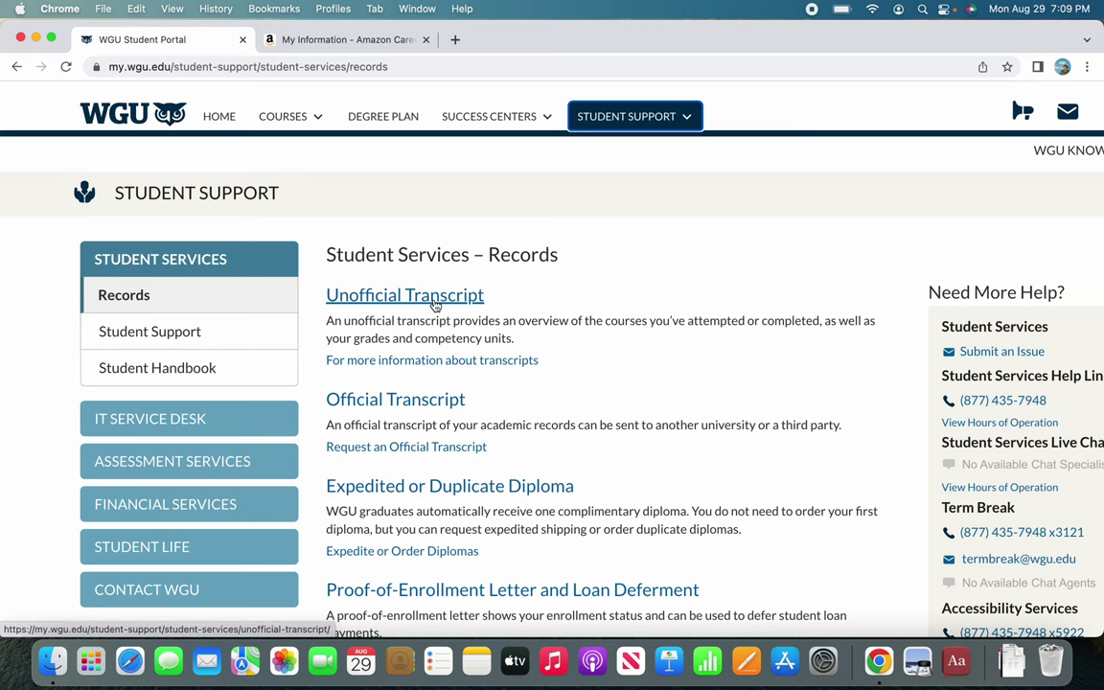
Step: Show the two files on the 01/13/2022 WGU application, then scroll up to the 07/17/2022 application
click(367, 39)
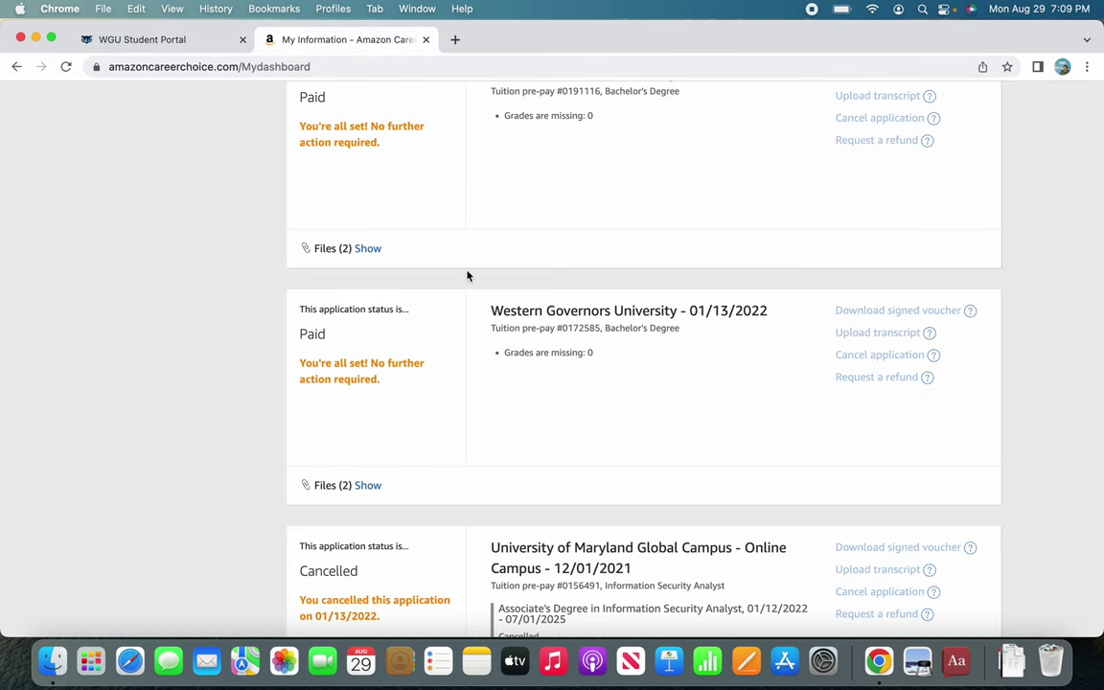
click(368, 486)
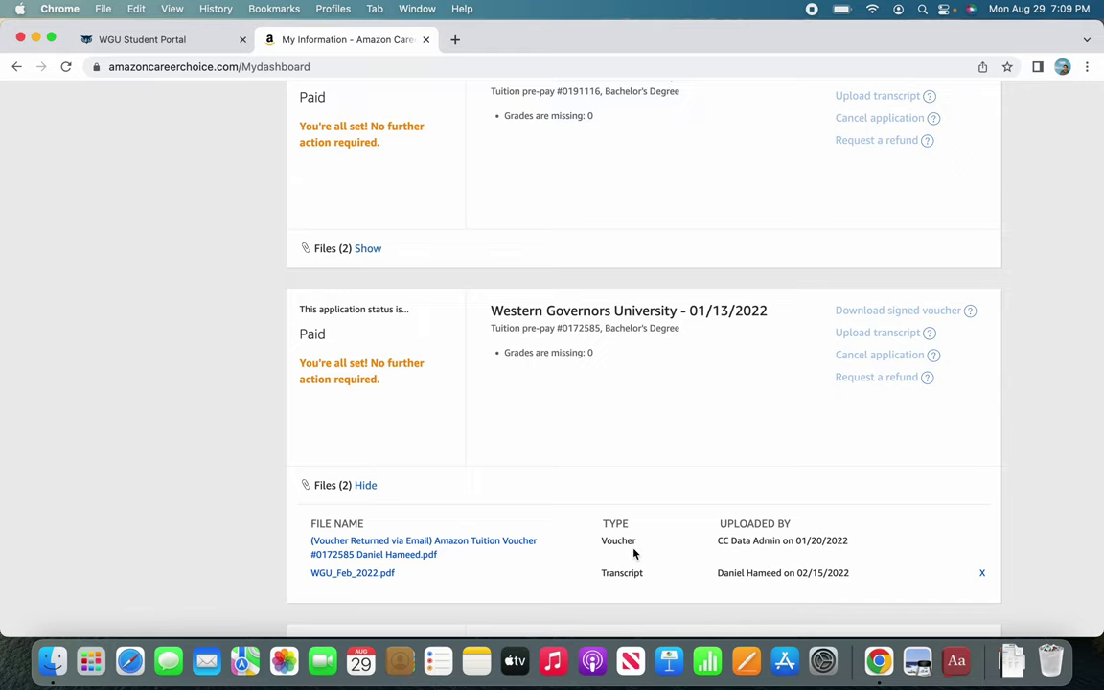
scroll(645, 402, up, 2)
scroll(645, 402, up, 2)
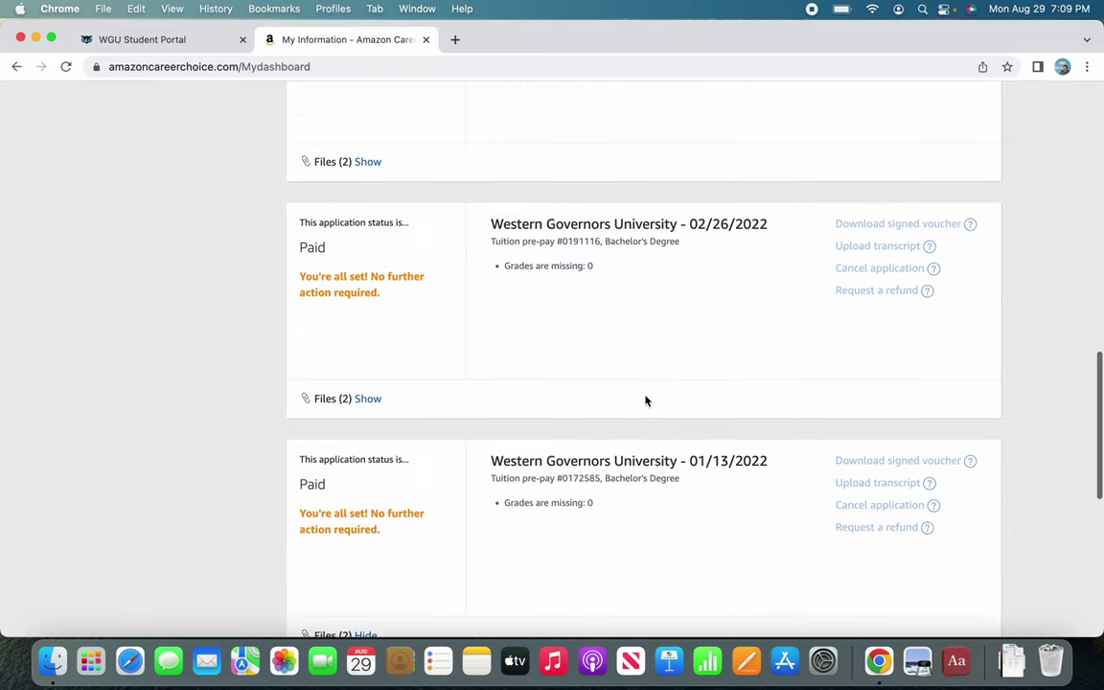
scroll(646, 402, up, 3)
scroll(646, 402, up, 3)
scroll(646, 402, up, 3)
scroll(646, 401, up, 2)
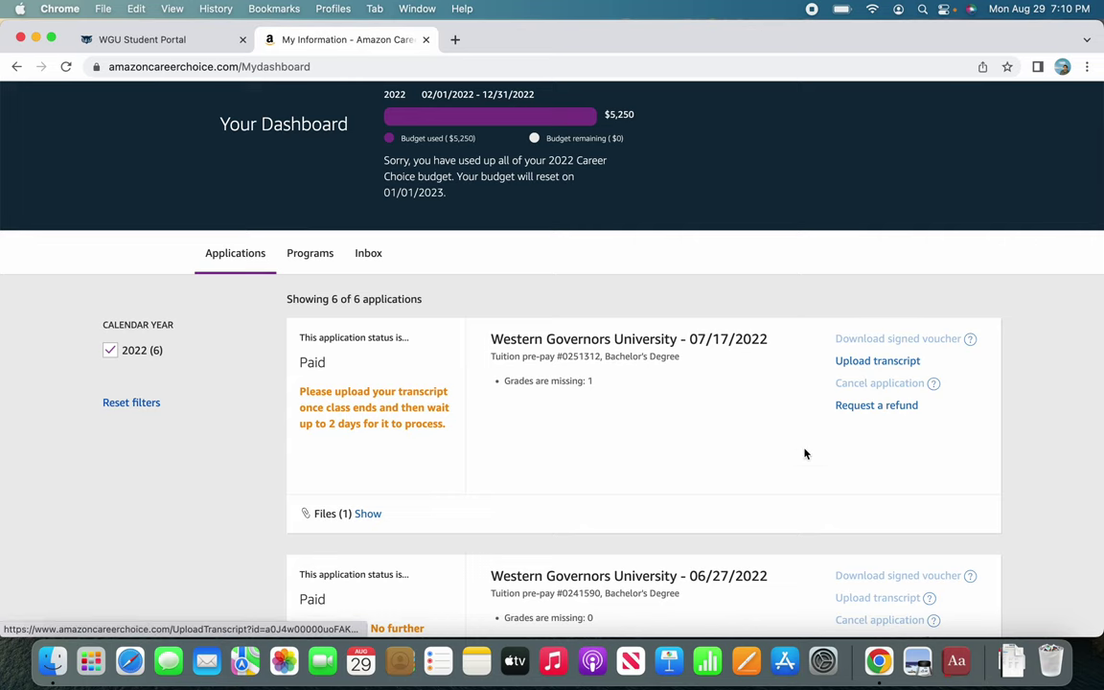
scroll(794, 474, down, 1)
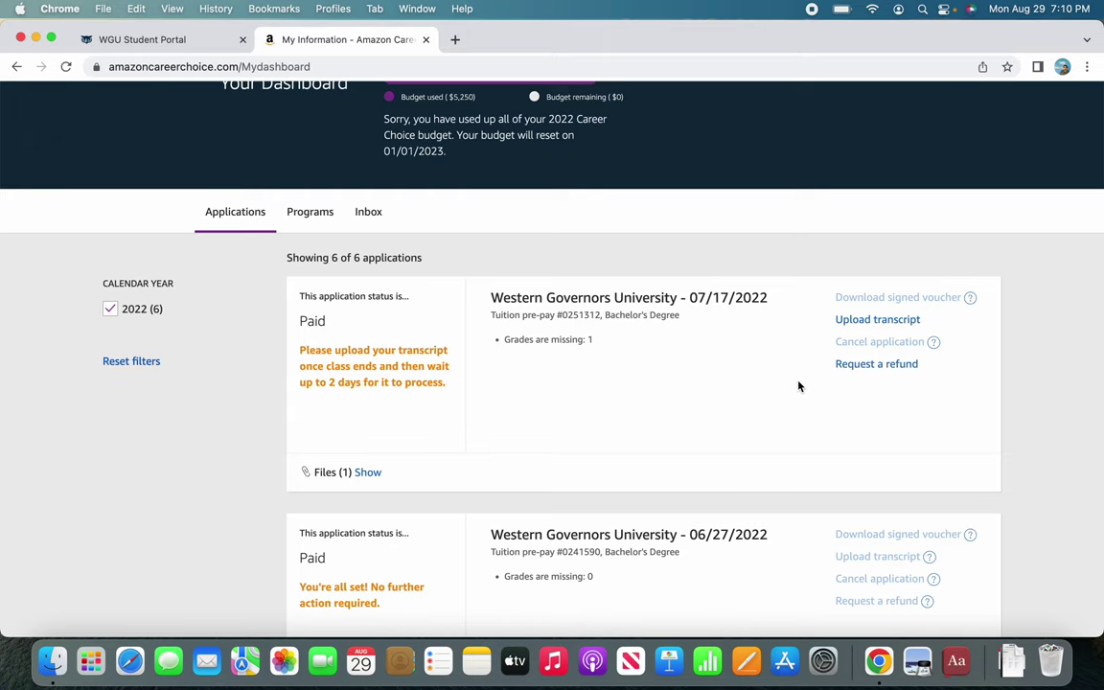
scroll(798, 386, up, 2)
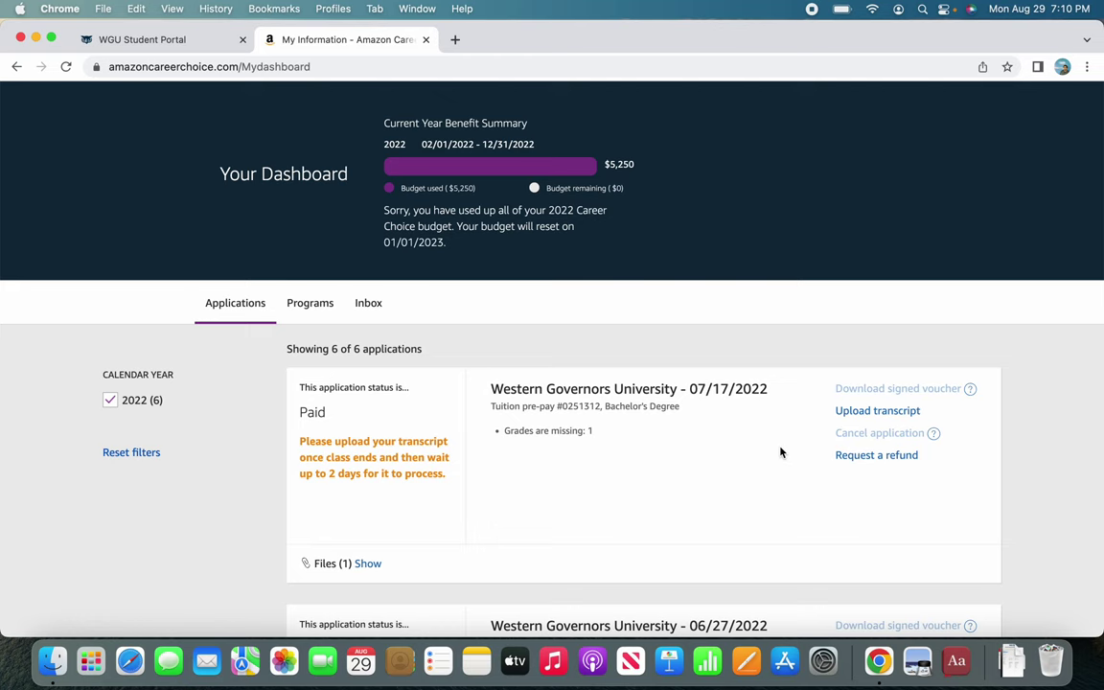
scroll(780, 452, up, 1)
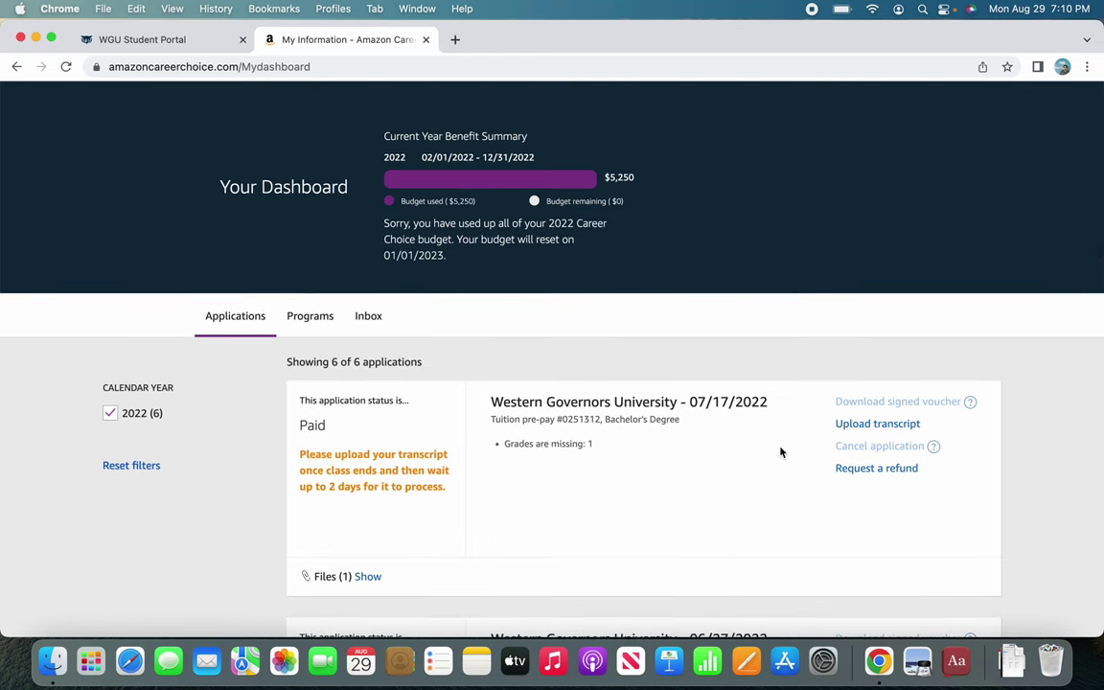
scroll(780, 452, up, 3)
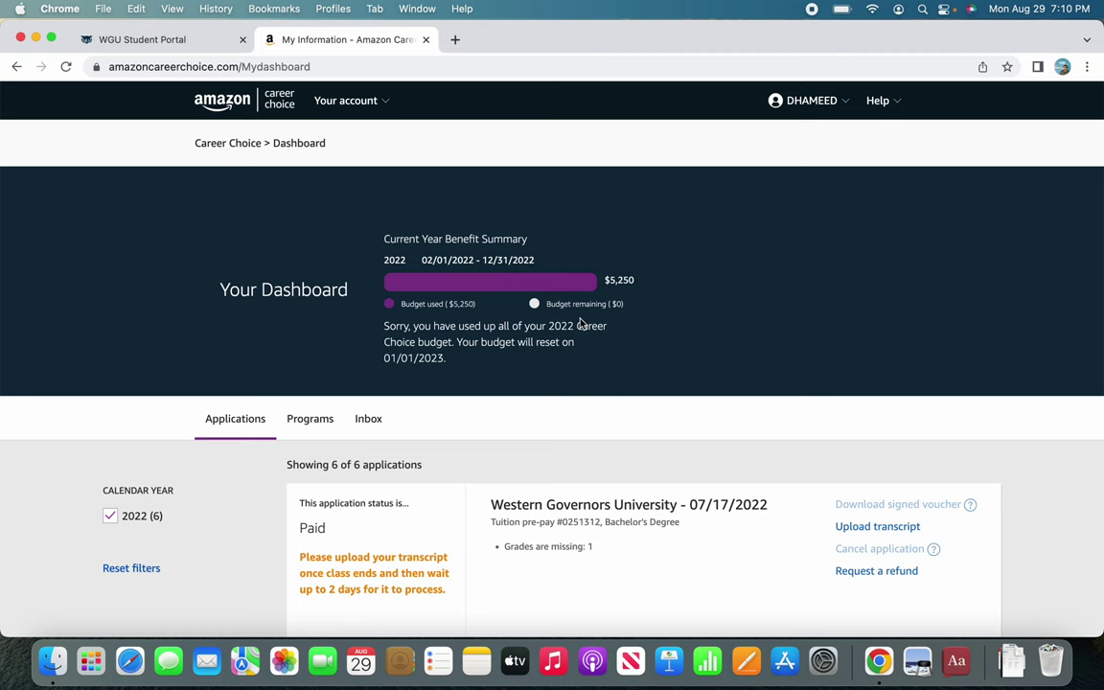
scroll(657, 388, down, 3)
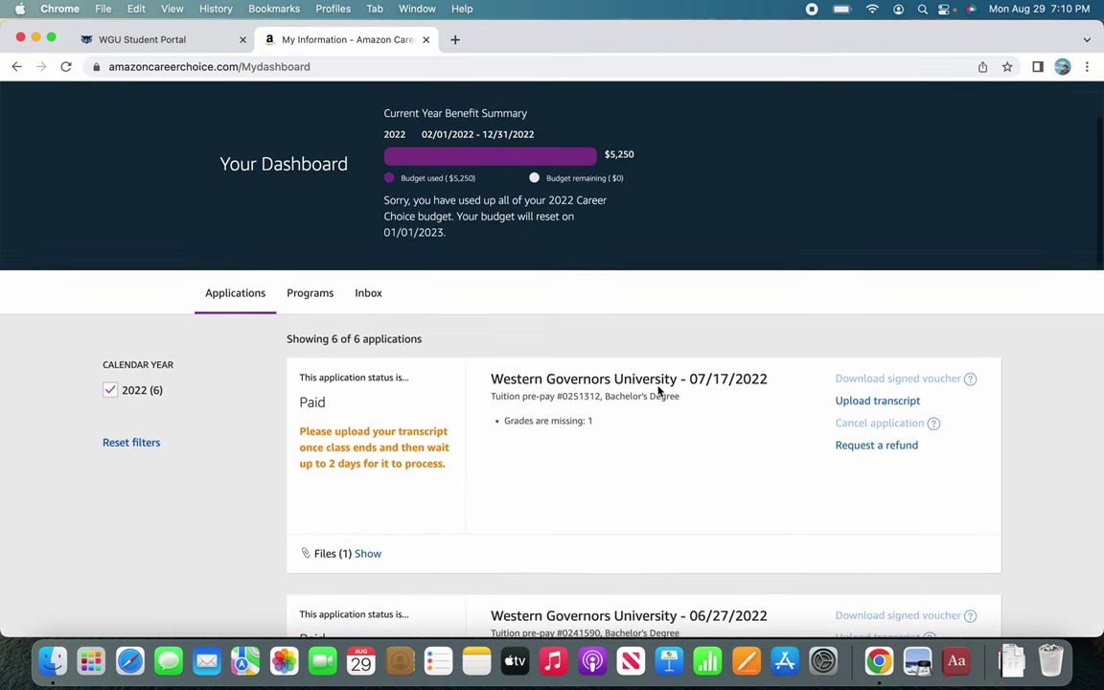
Step: Download the WGU Unofficial Academic transcript for ALL levels as a PDF
click(178, 43)
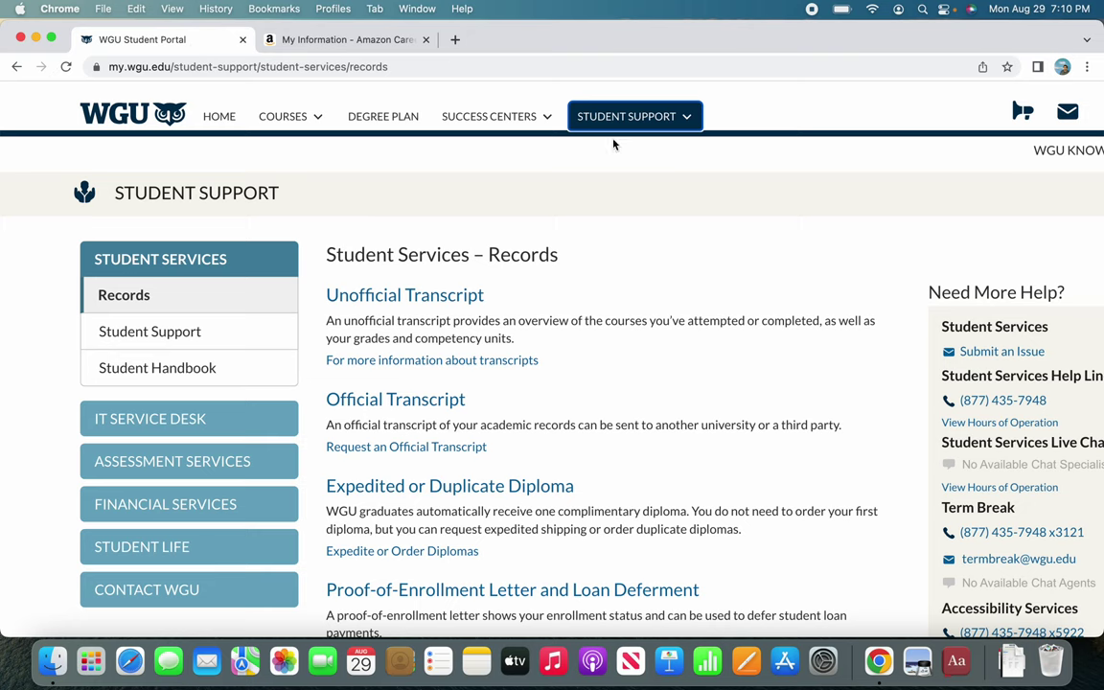
click(450, 296)
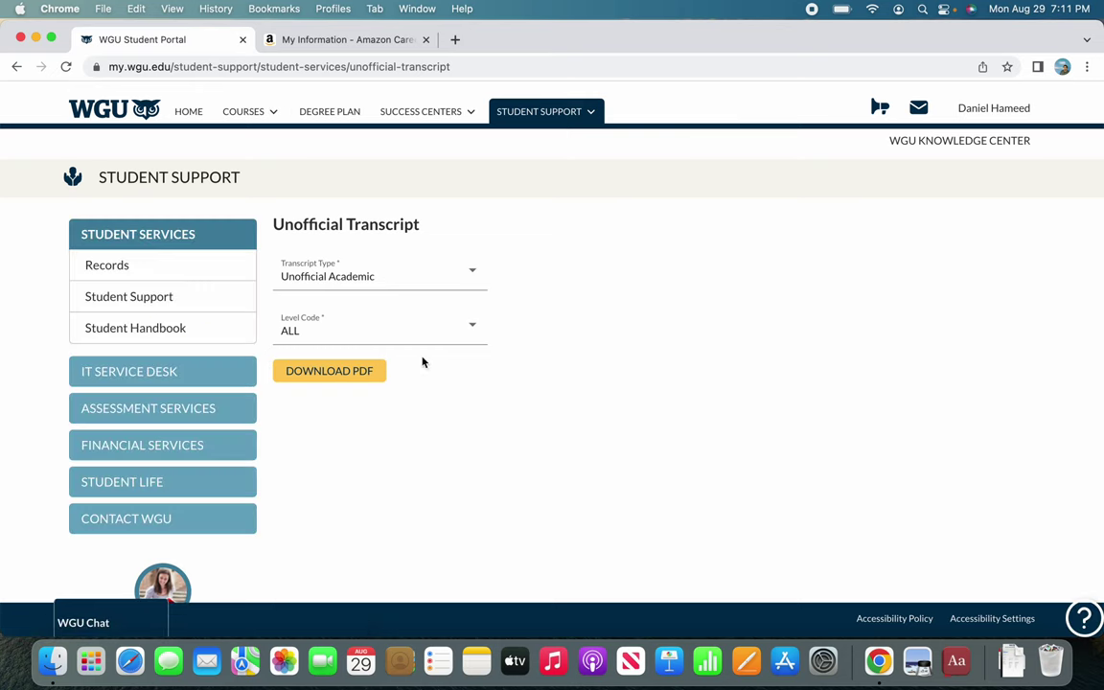
click(340, 377)
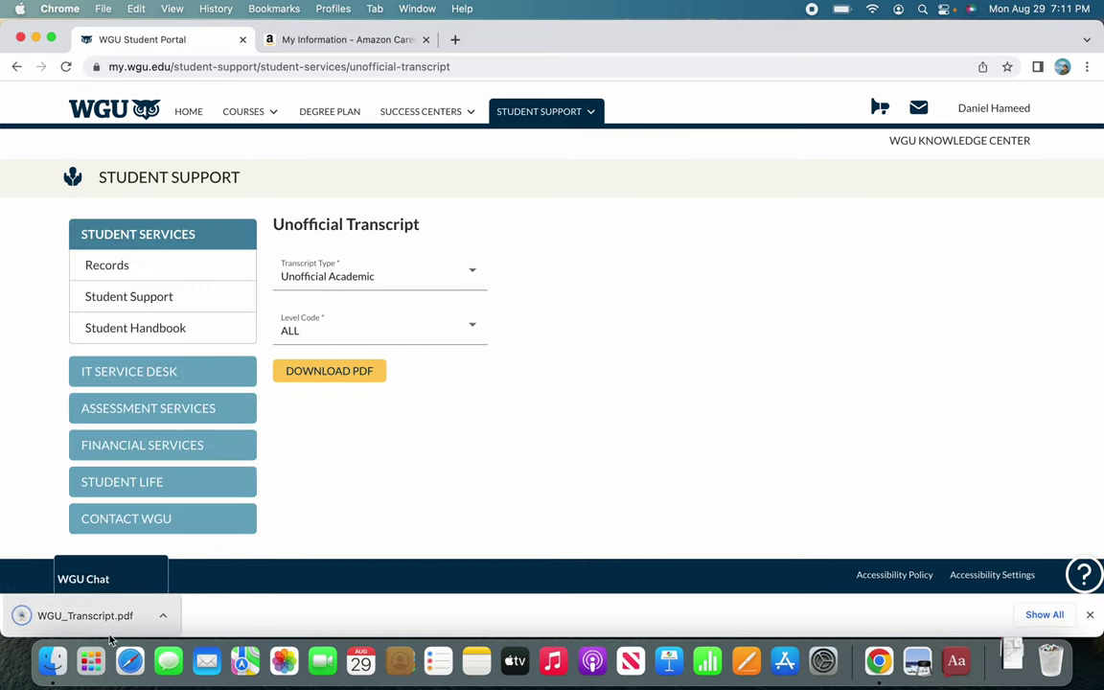
click(161, 616)
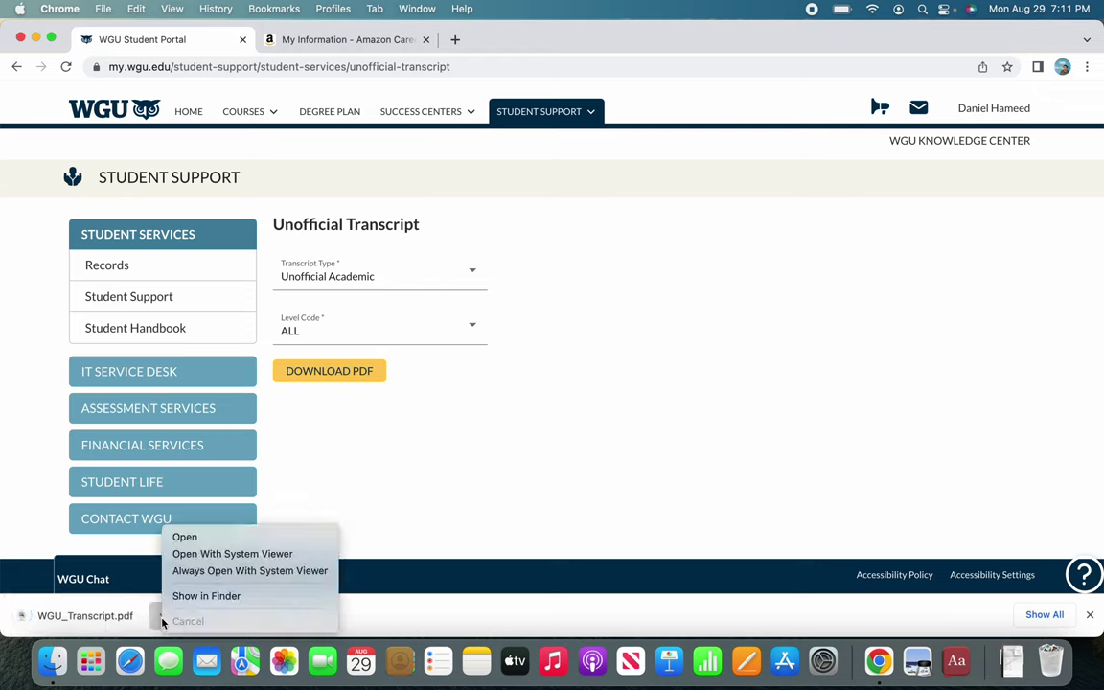
click(221, 597)
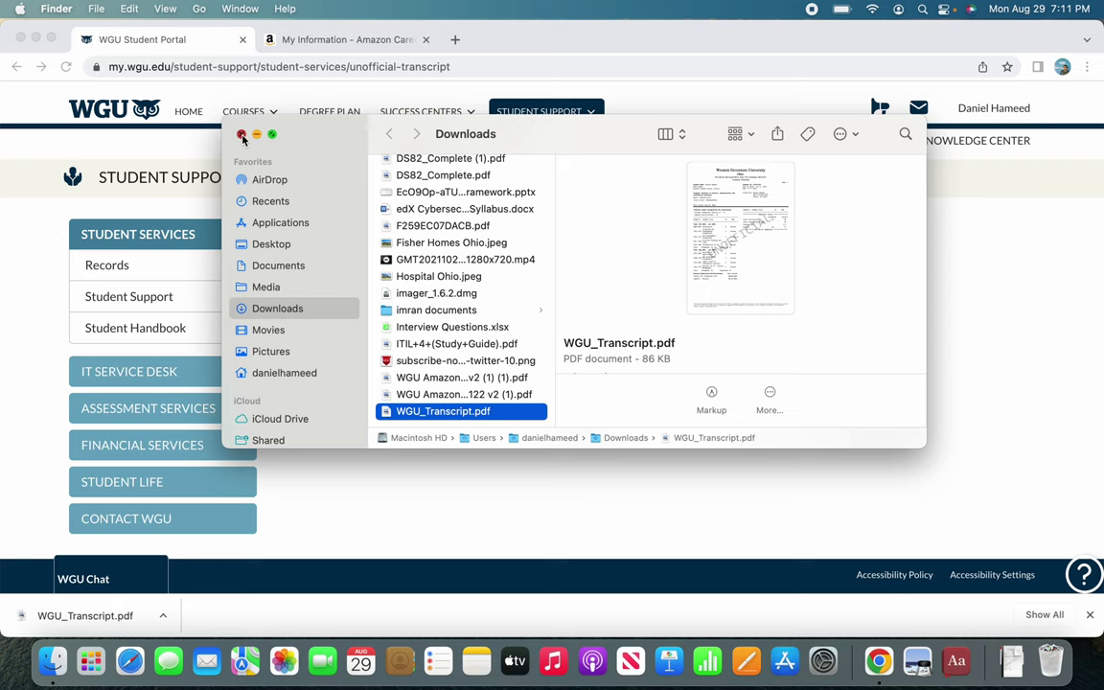
click(242, 135)
Step: Start a transcript upload for the Western Governors University application on the Career Choice dashboard
click(356, 39)
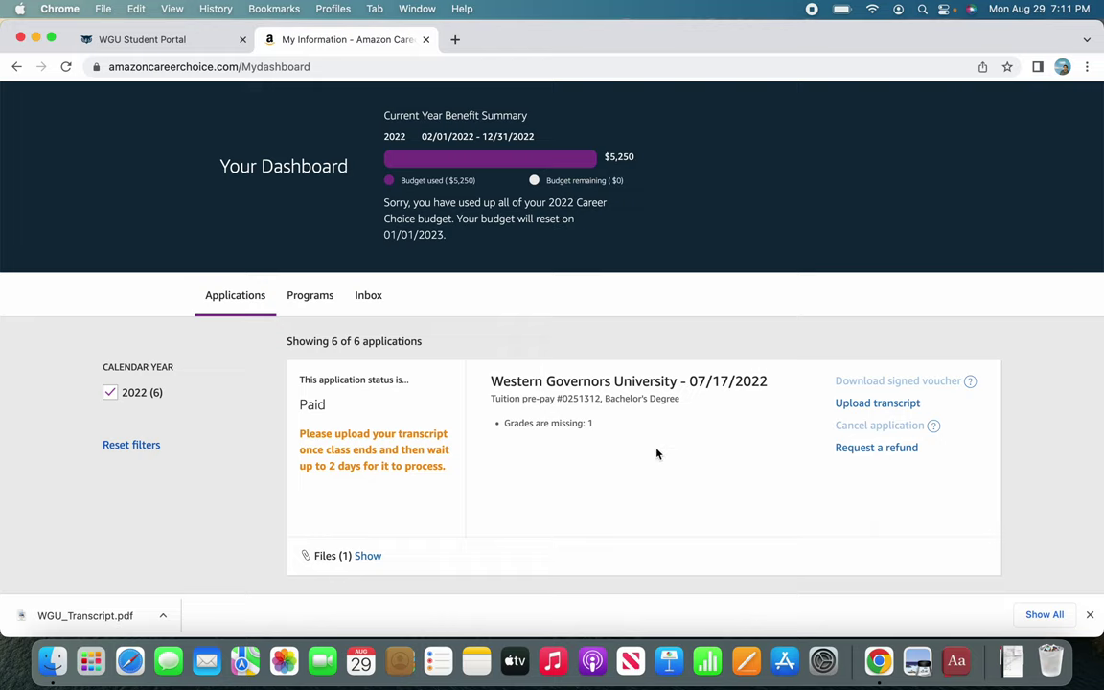
click(173, 43)
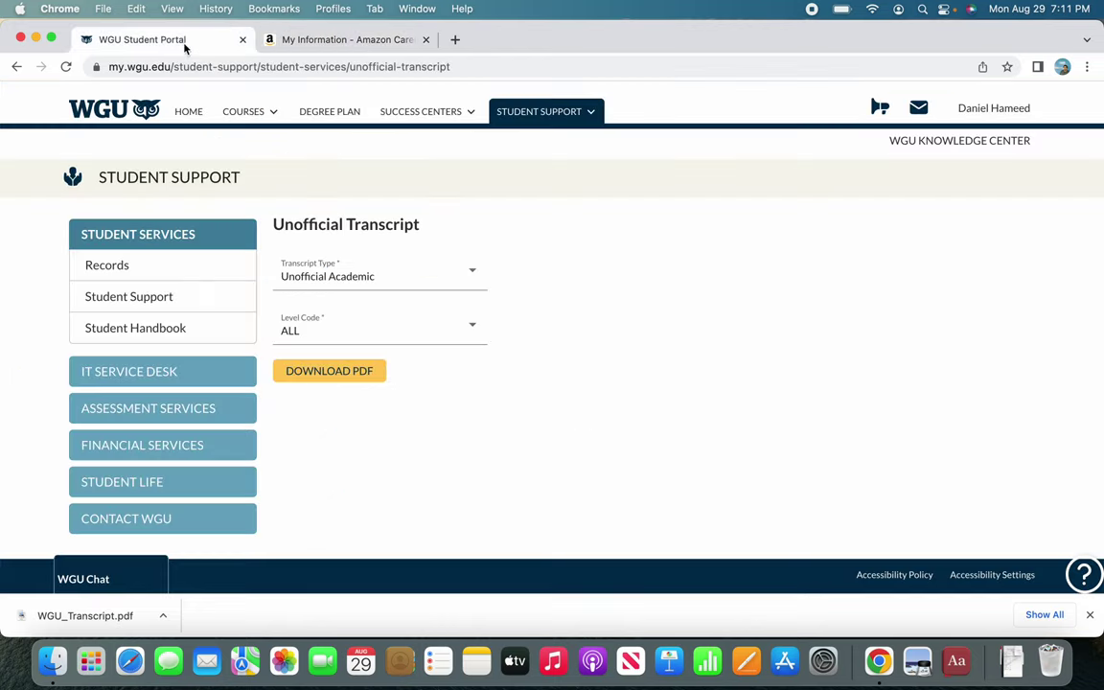
click(368, 39)
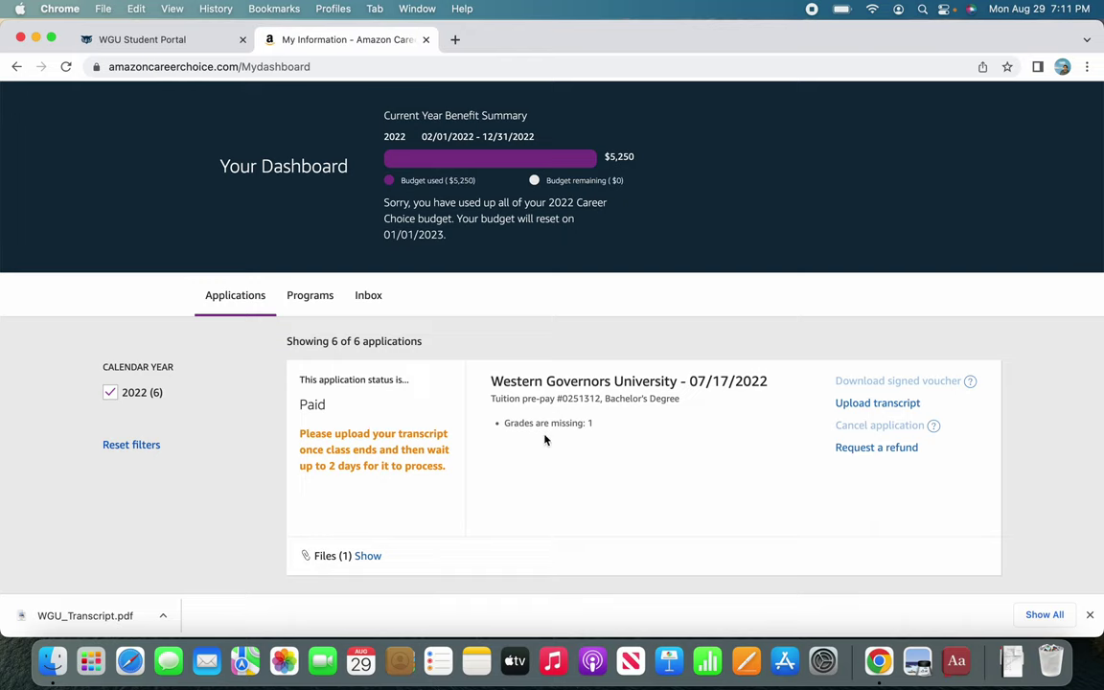
click(887, 404)
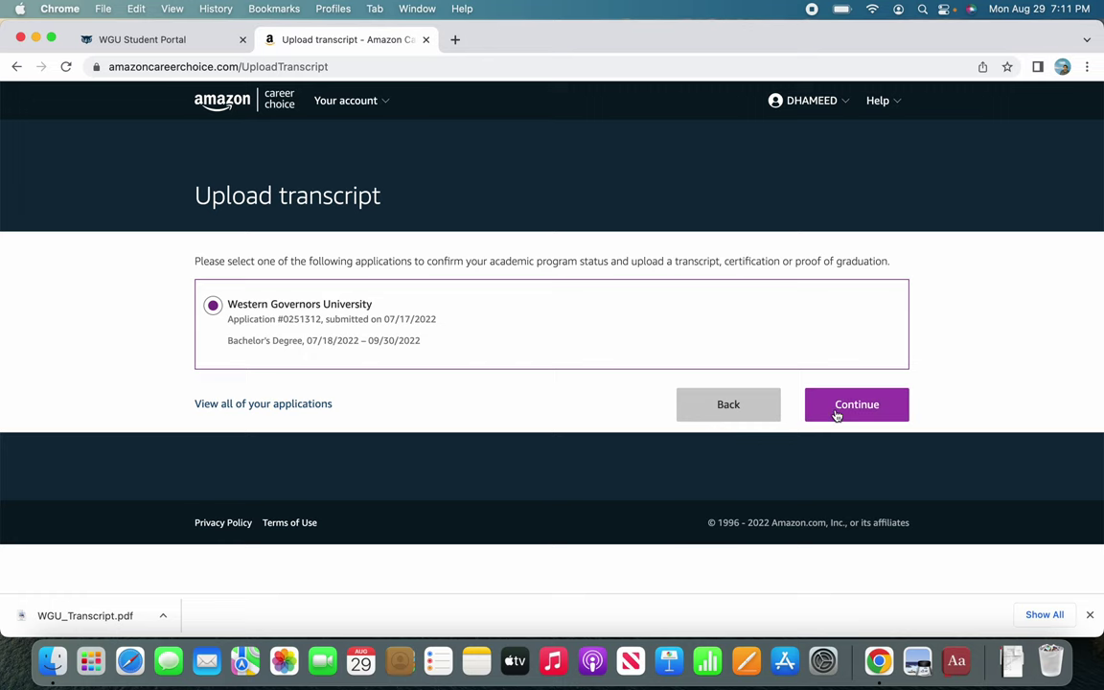
Step: Continue with the WGU application and attach WGU_Transcript.pdf from Downloads
click(837, 415)
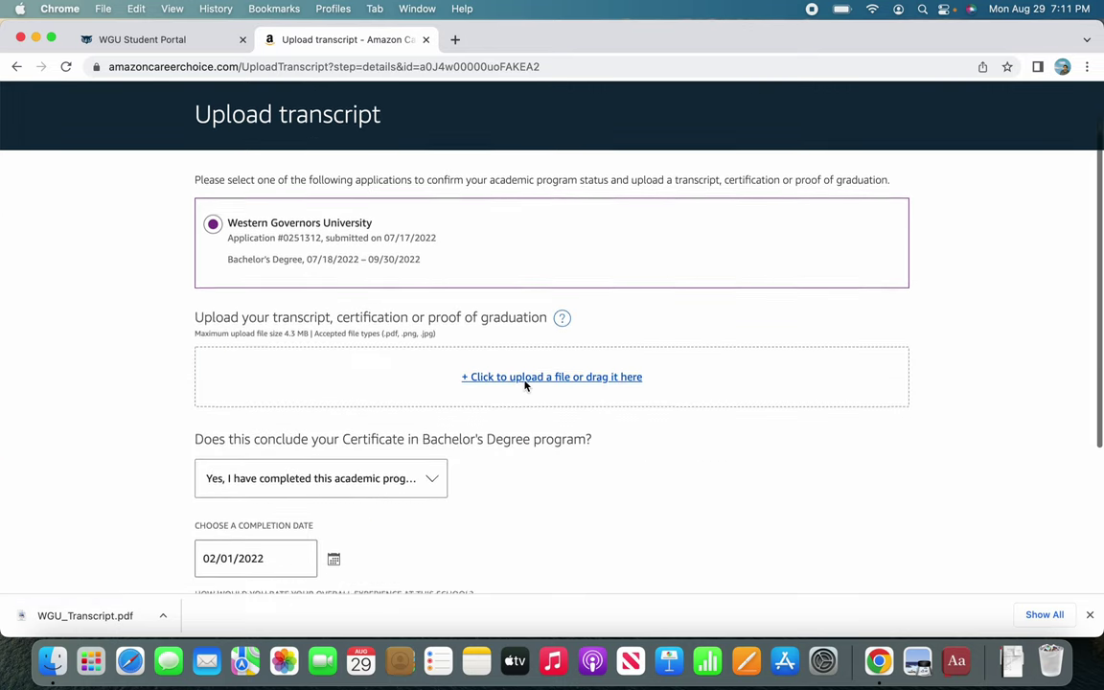
scroll(524, 385, down, 2)
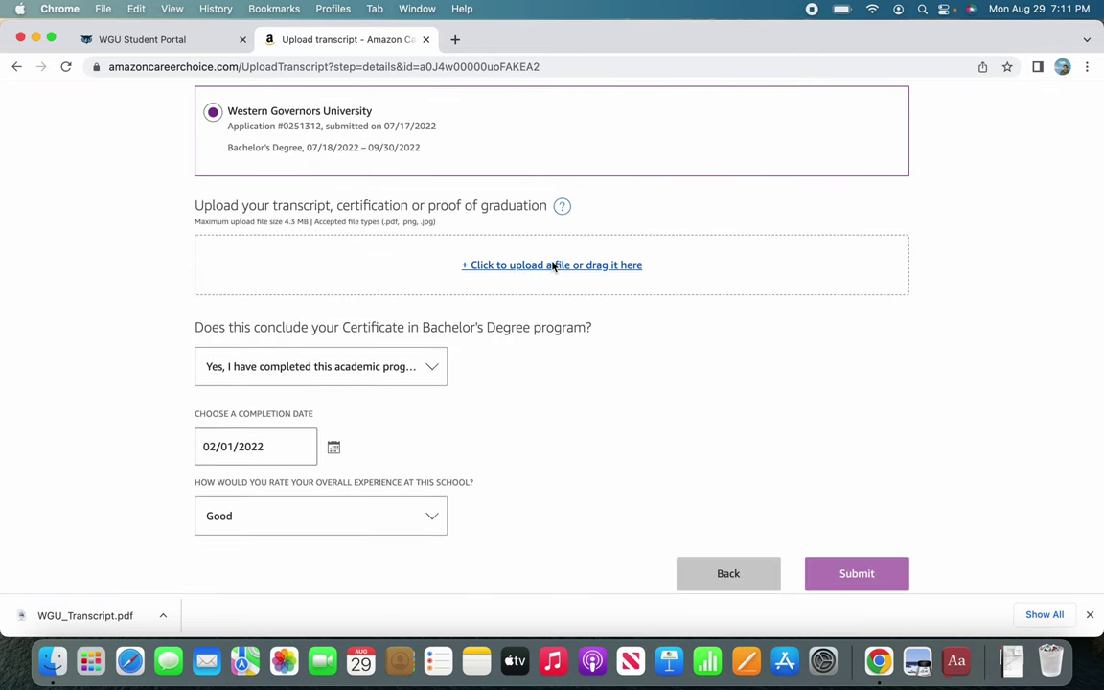
click(553, 266)
scroll(512, 365, down, 5)
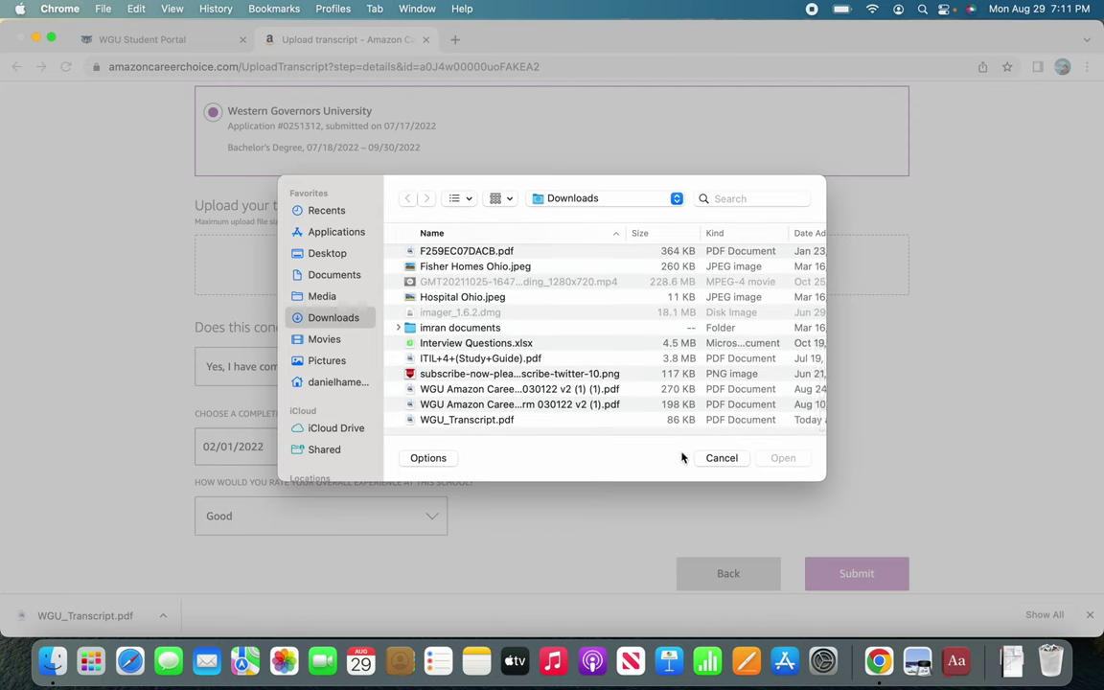
double_click(453, 419)
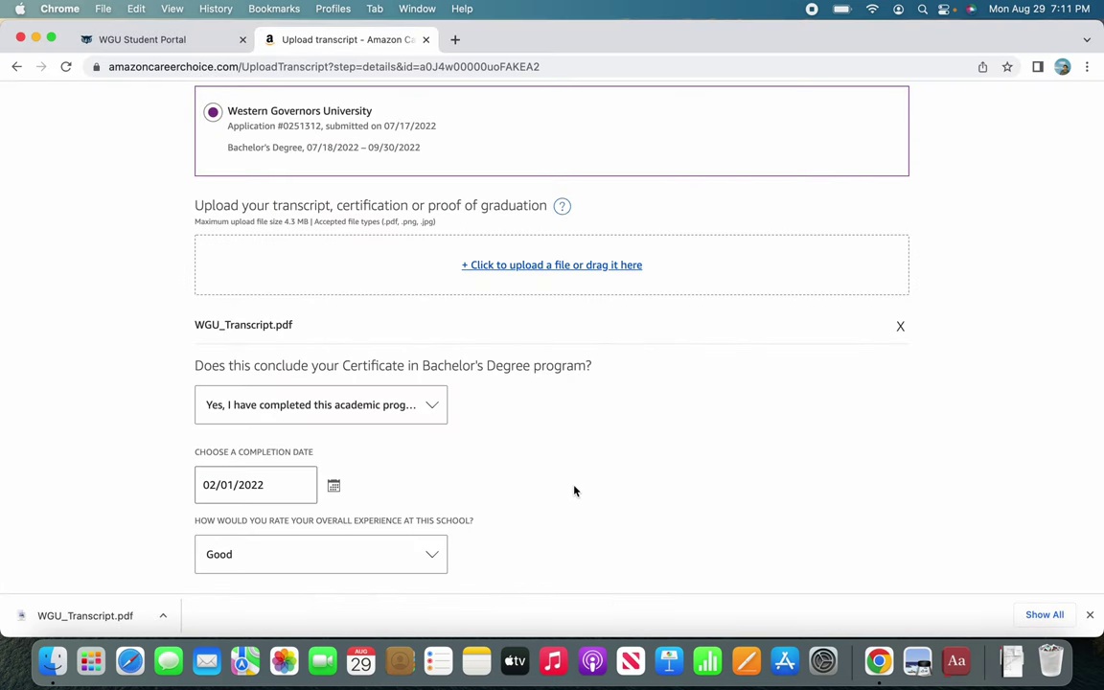
Step: Keep the completion answer 'Yes, I have completed' and the school experience rating Good
click(425, 412)
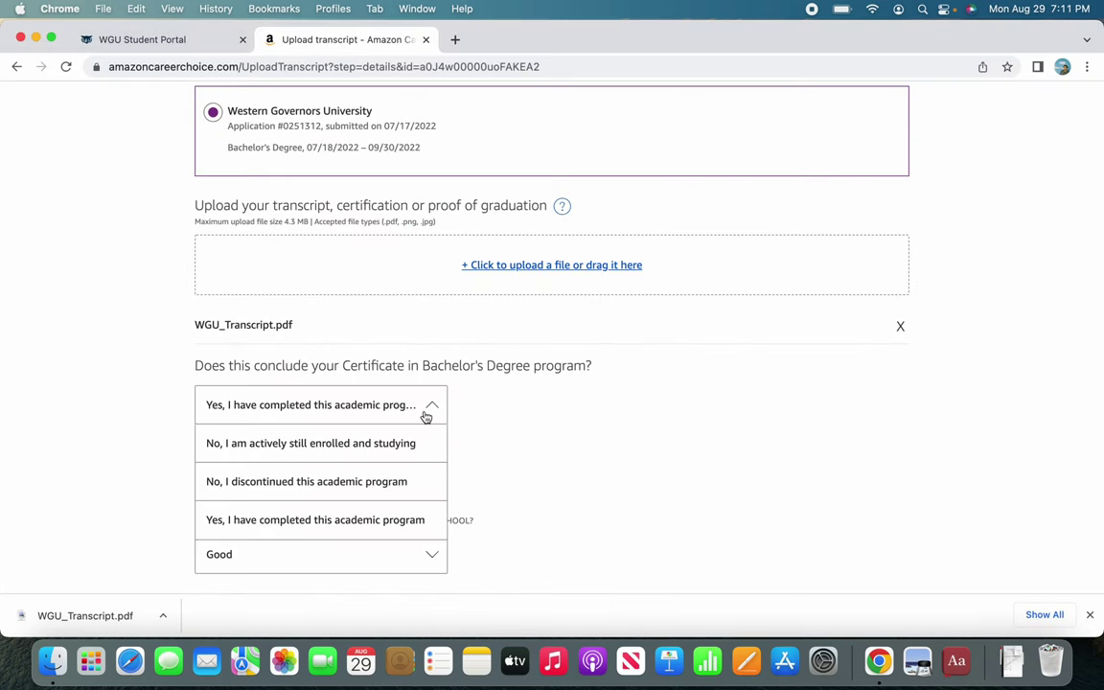
click(513, 443)
scroll(513, 443, down, 1)
scroll(513, 443, down, 3)
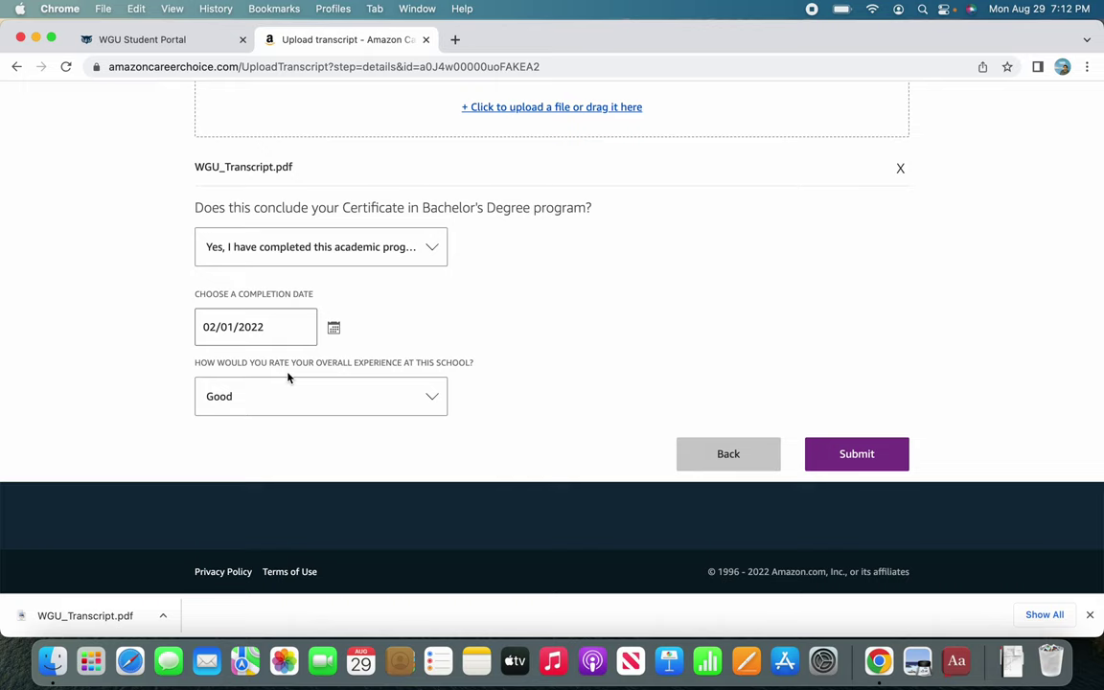
click(353, 395)
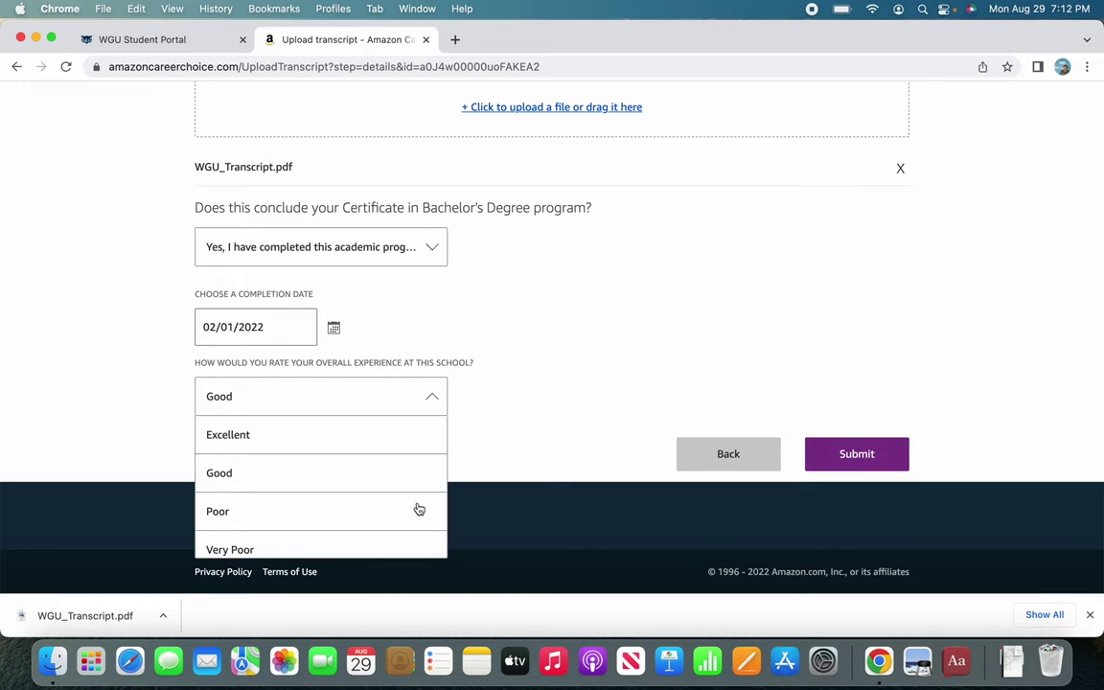
click(517, 450)
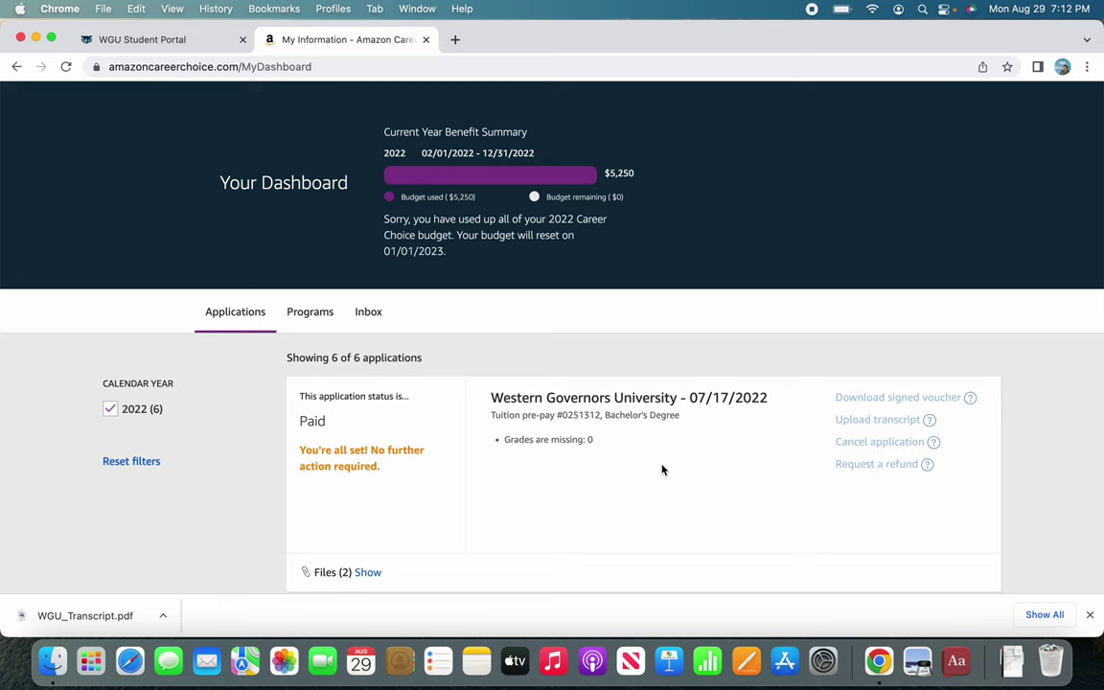
scroll(660, 469, down, 1)
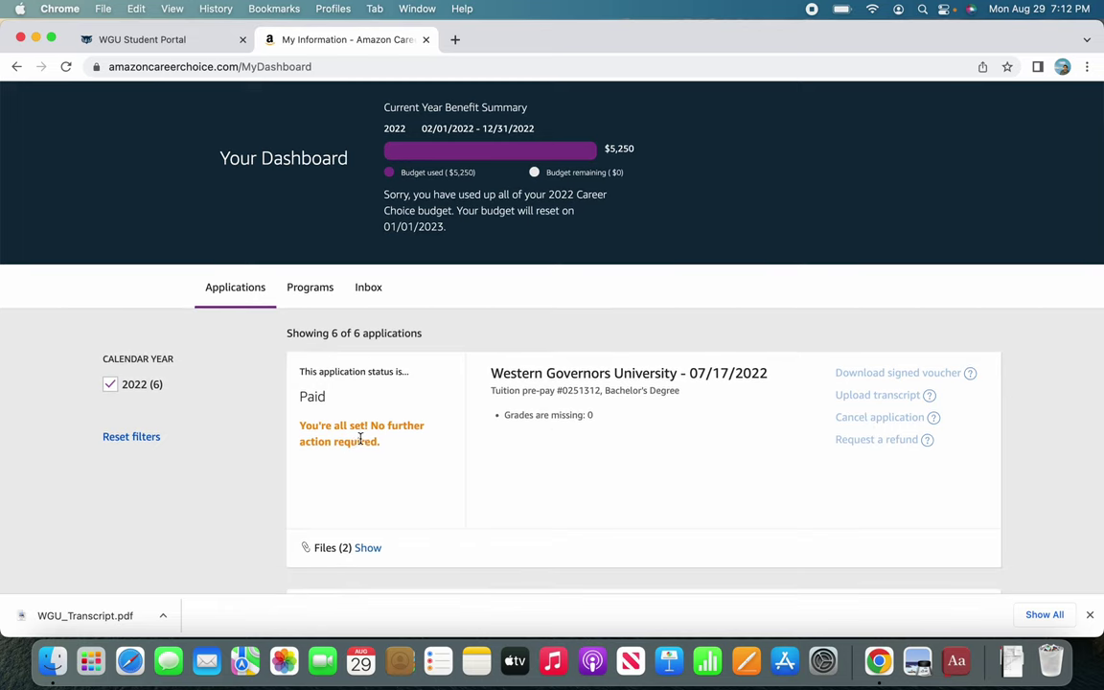
scroll(428, 461, down, 2)
scroll(428, 461, down, 4)
scroll(428, 461, up, 4)
scroll(428, 461, up, 3)
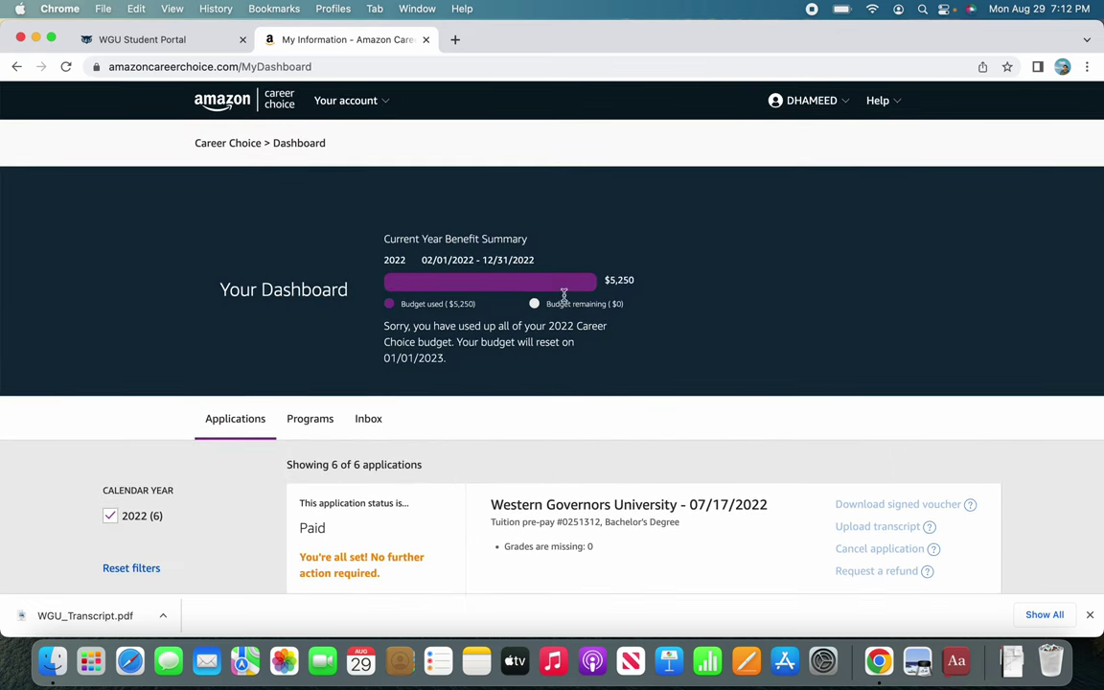
triple_click(390, 360)
click(433, 380)
scroll(629, 348, down, 5)
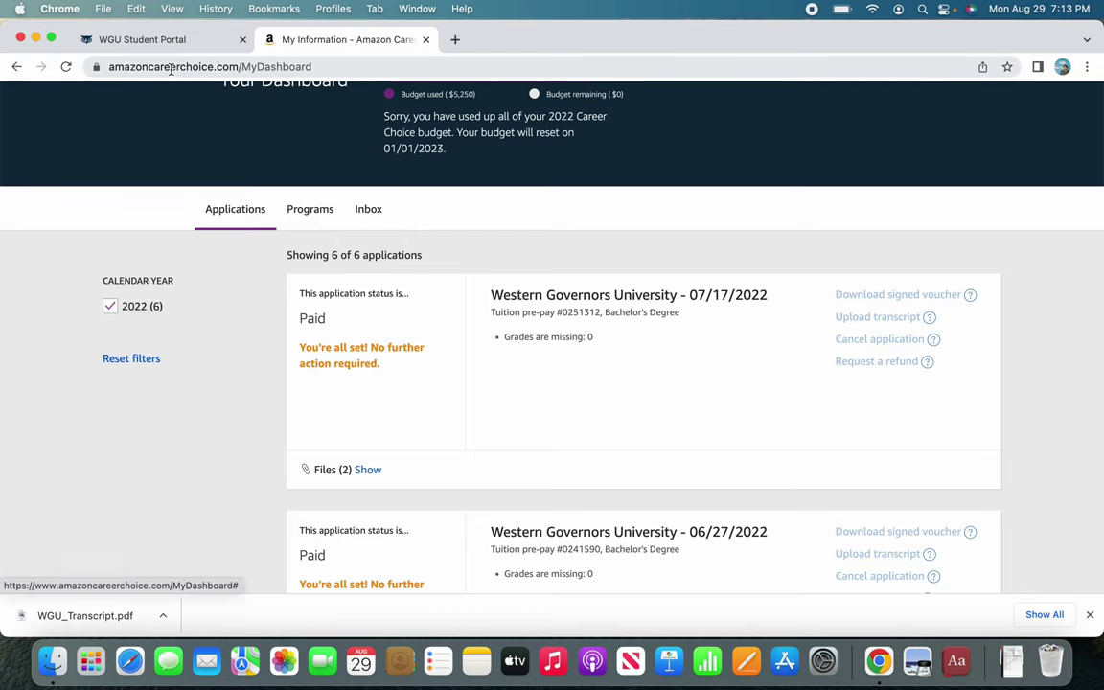
click(148, 39)
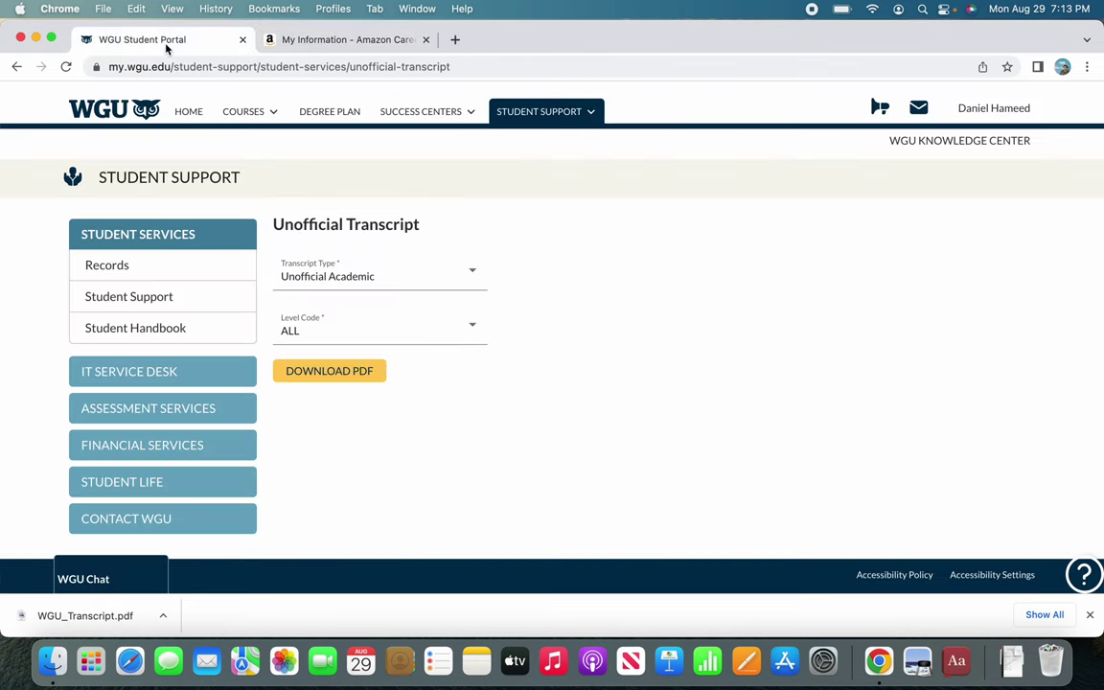
click(297, 41)
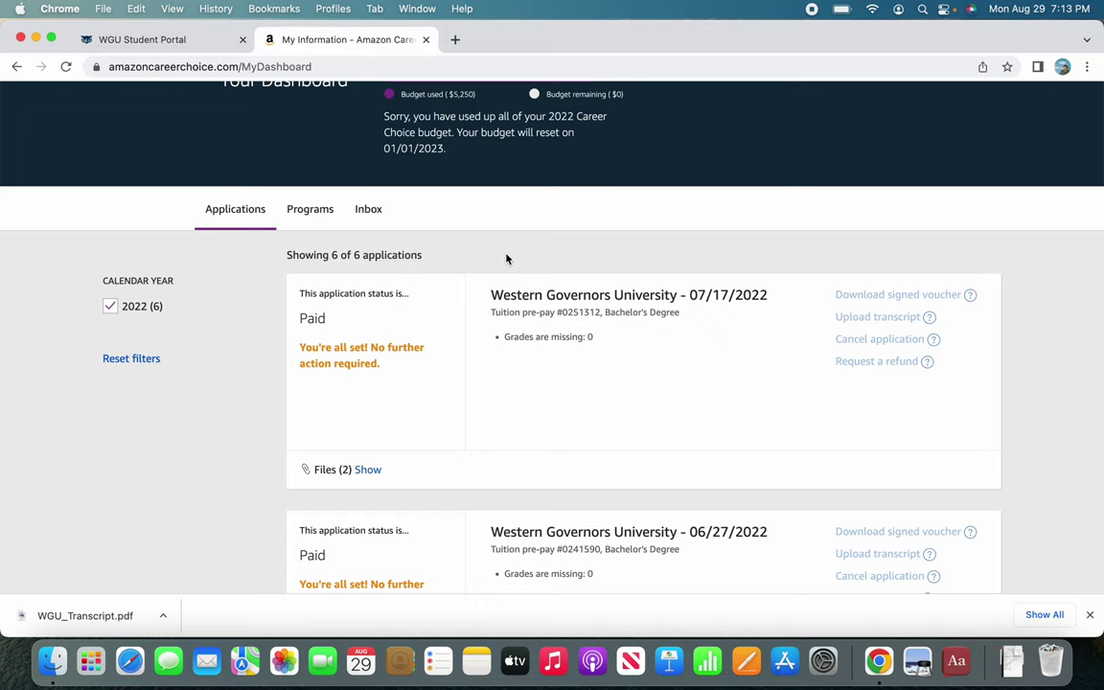
scroll(507, 259, up, 1)
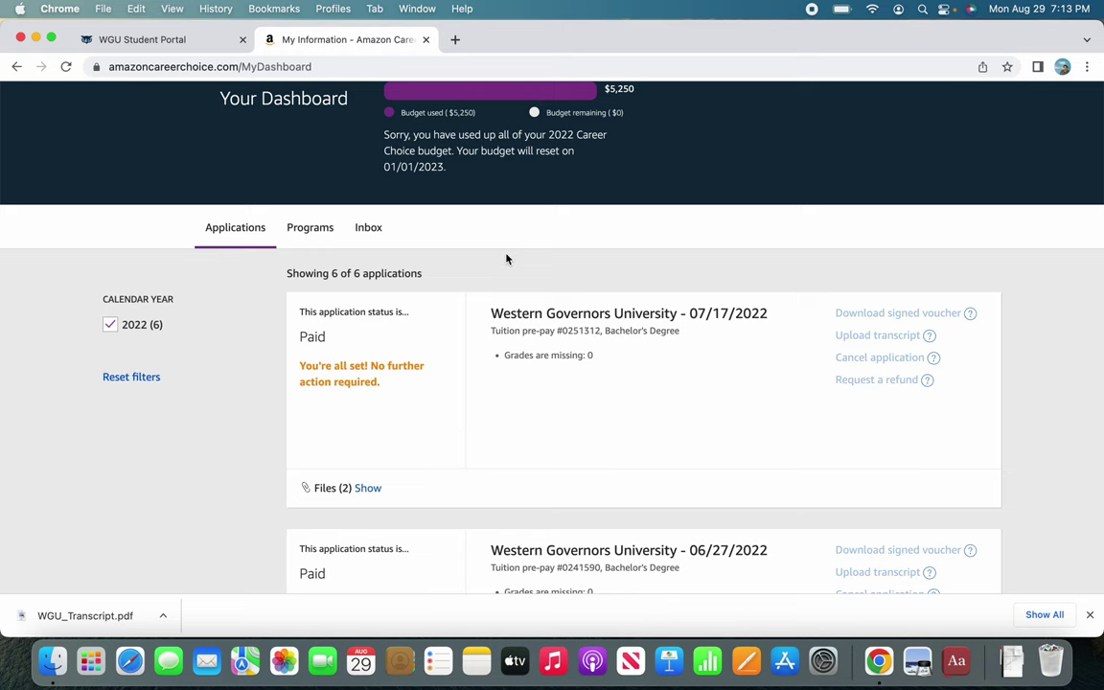
click(169, 37)
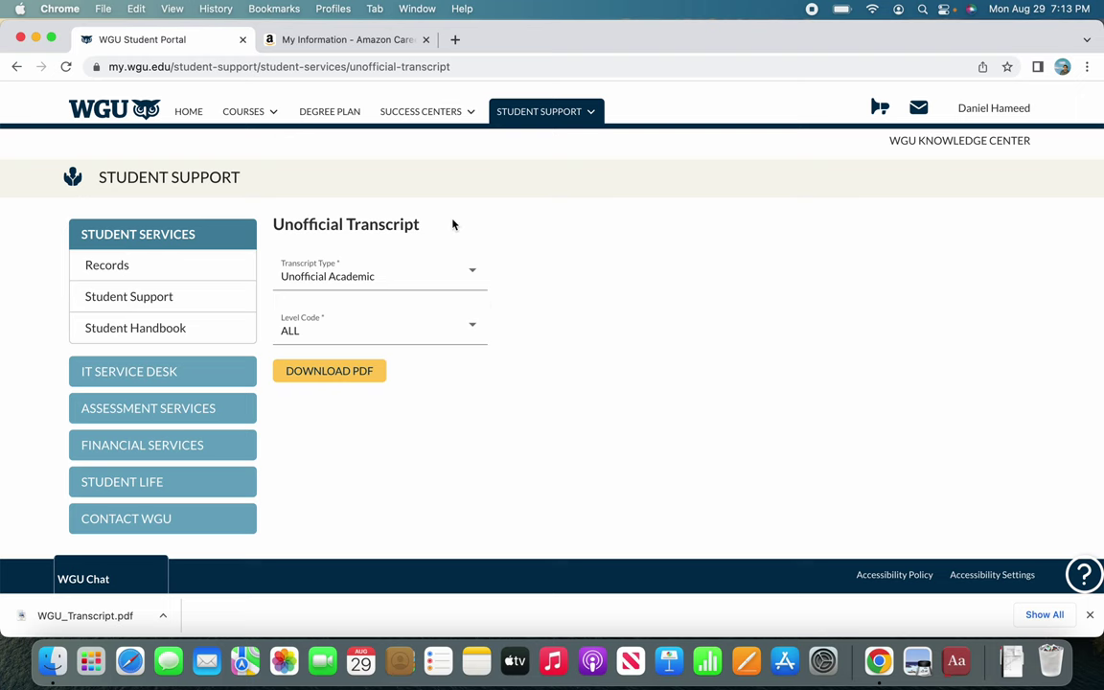
click(354, 40)
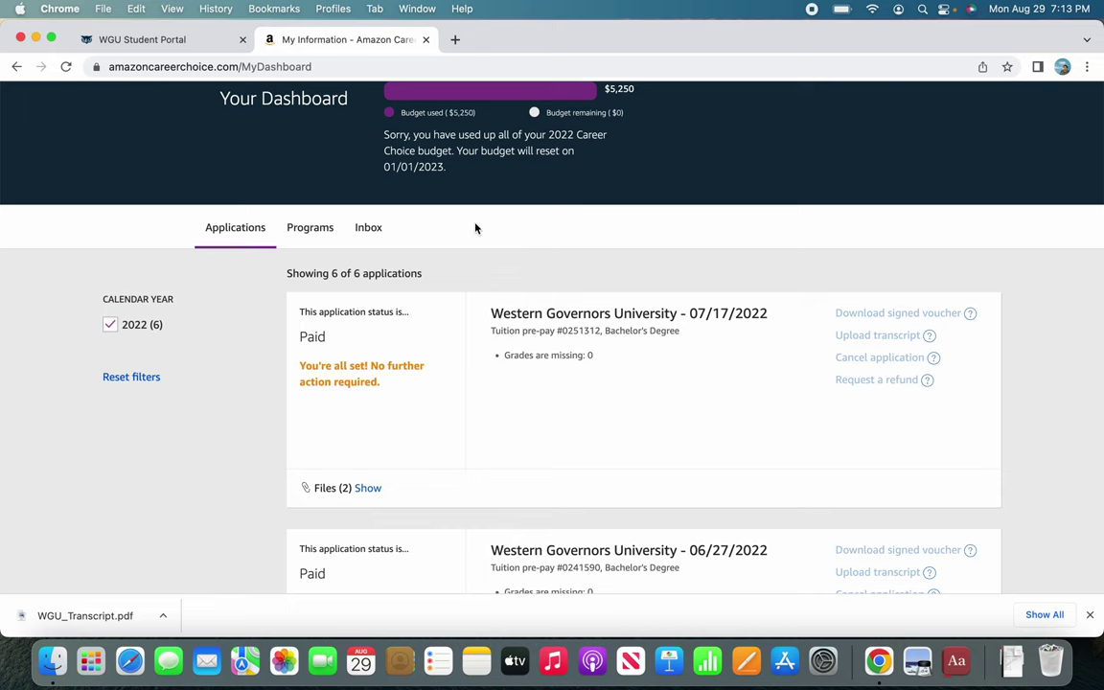
scroll(475, 228, up, 4)
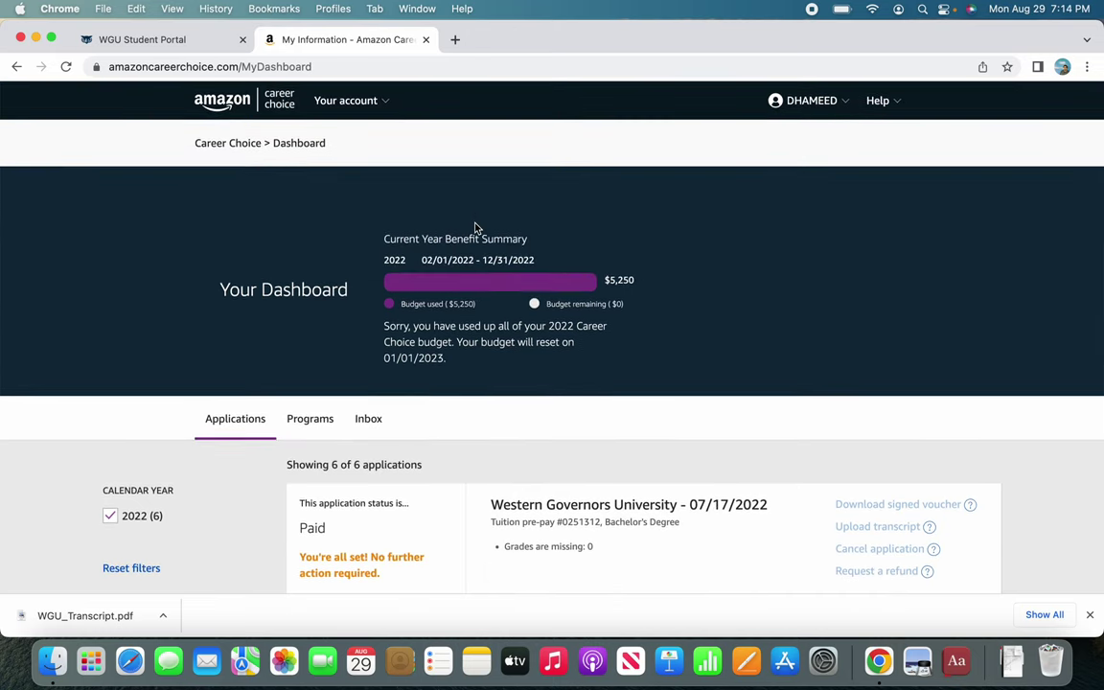